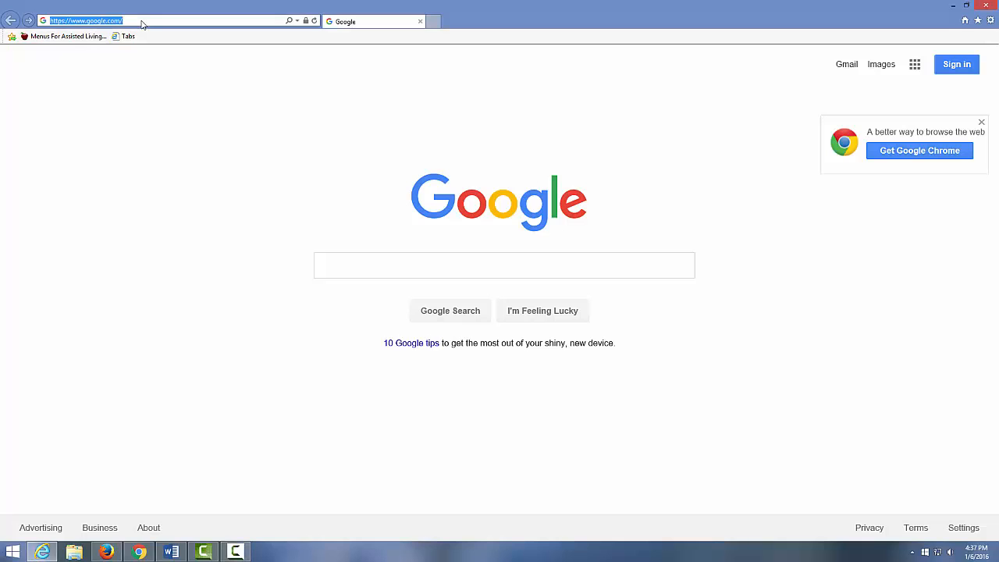
Load grovemenus.com in Internet Explorer in place of the Google page.
type("gro")
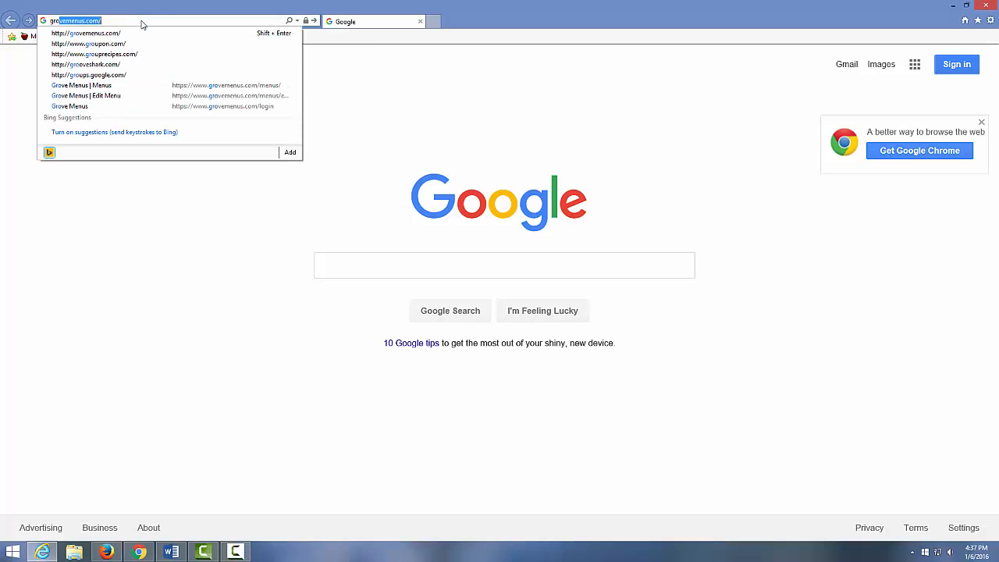
type("vemenus.com")
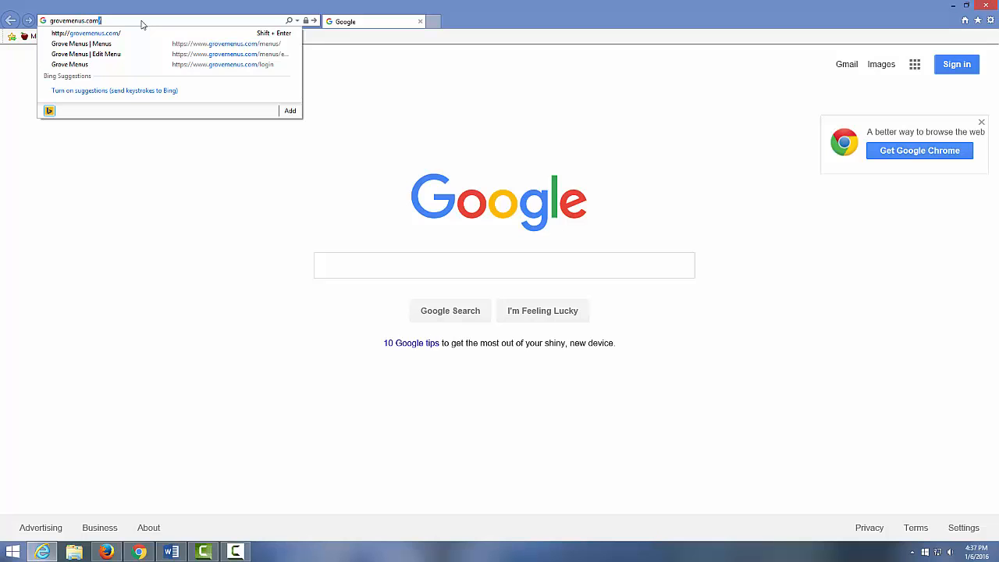
key("Return")
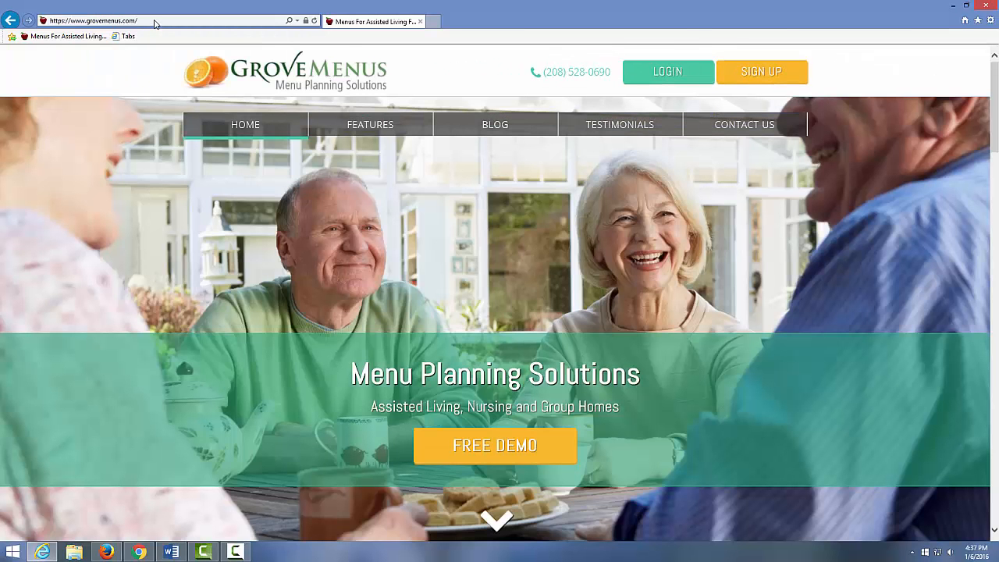
Log in to Grove Menus with the demo account's username and password.
left_click(666, 76)
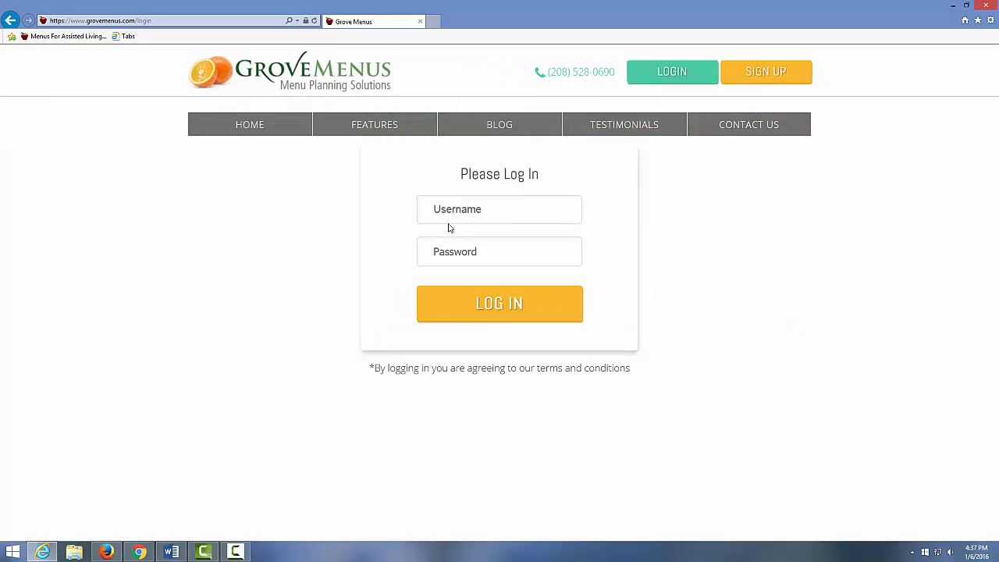
left_click(449, 213)
type("demo4")
key("Tab")
type("demo4")
left_click(499, 306)
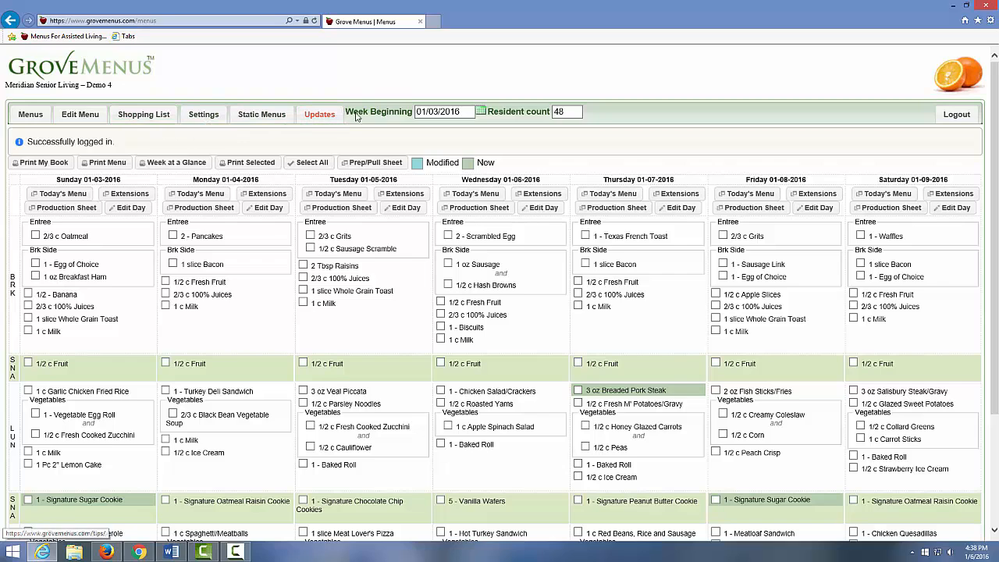
Change the resident count from 48 to 54.
left_click_drag(582, 130, 554, 112)
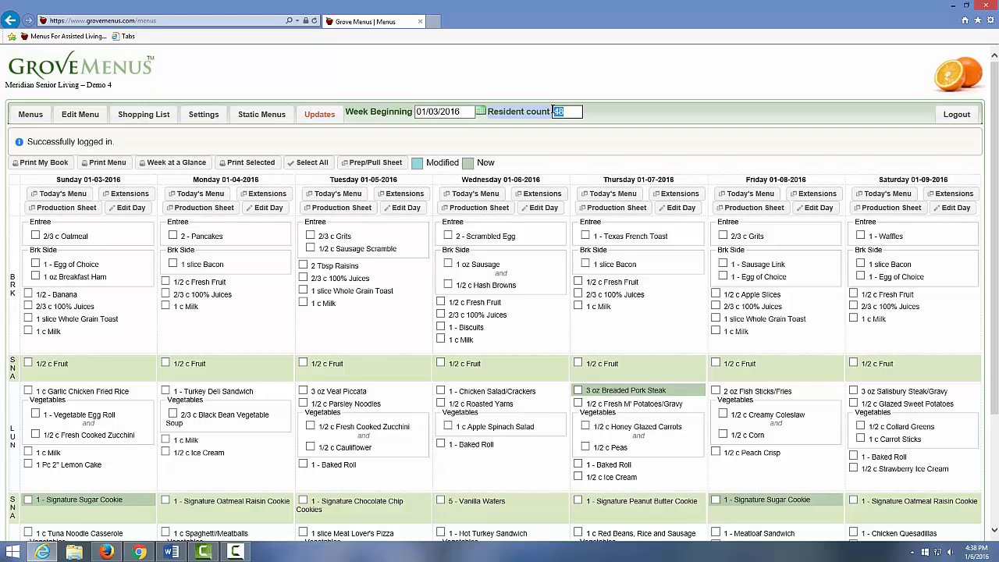
type("54")
key("Return")
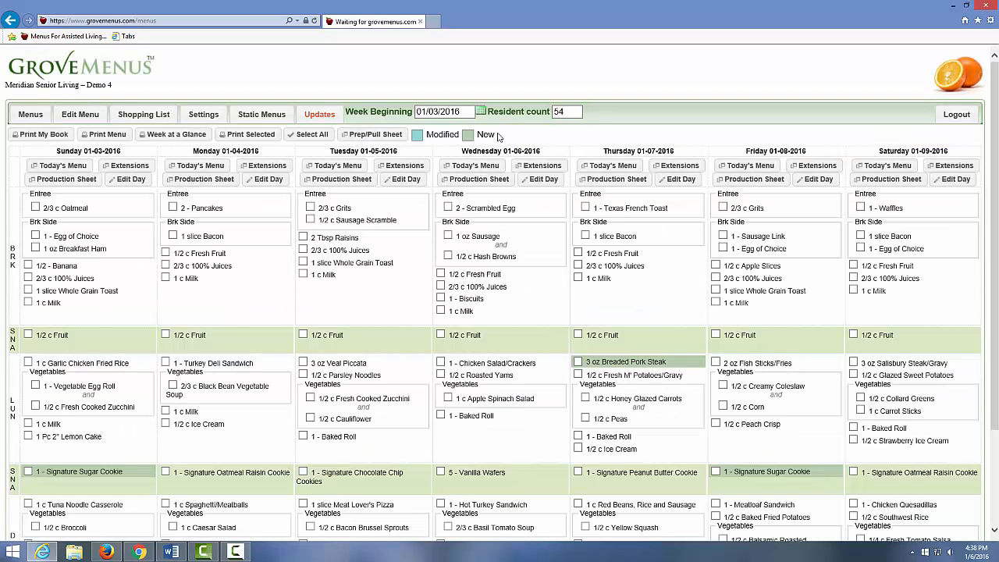
Switch to the week beginning 01/10/2016 and open its Edit Menu page.
left_click(394, 115)
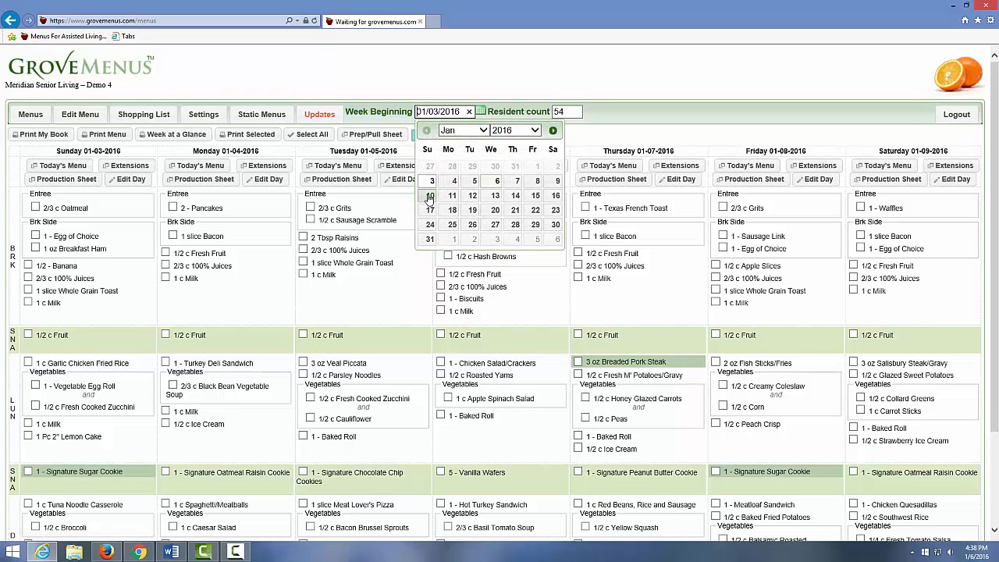
left_click(429, 196)
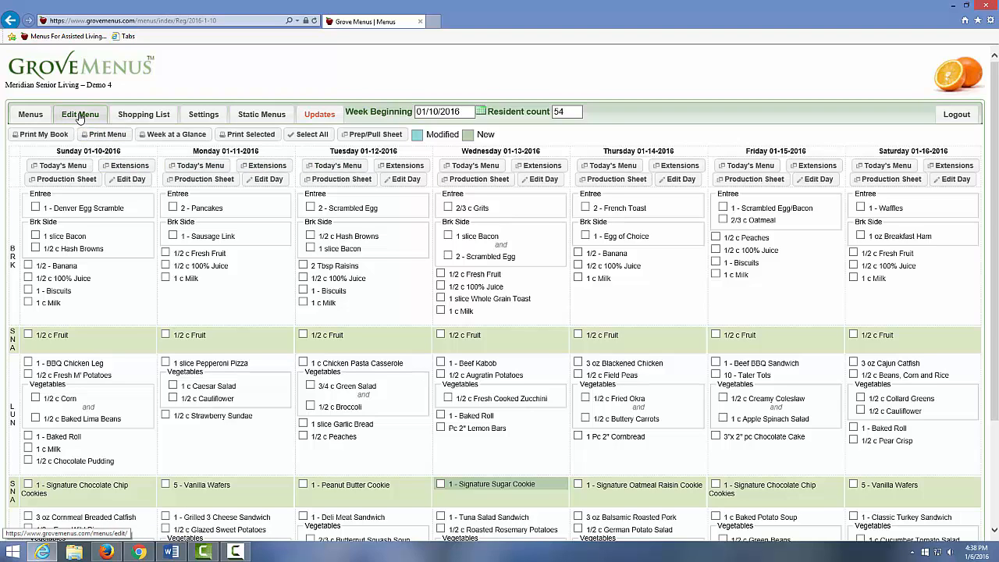
left_click(78, 115)
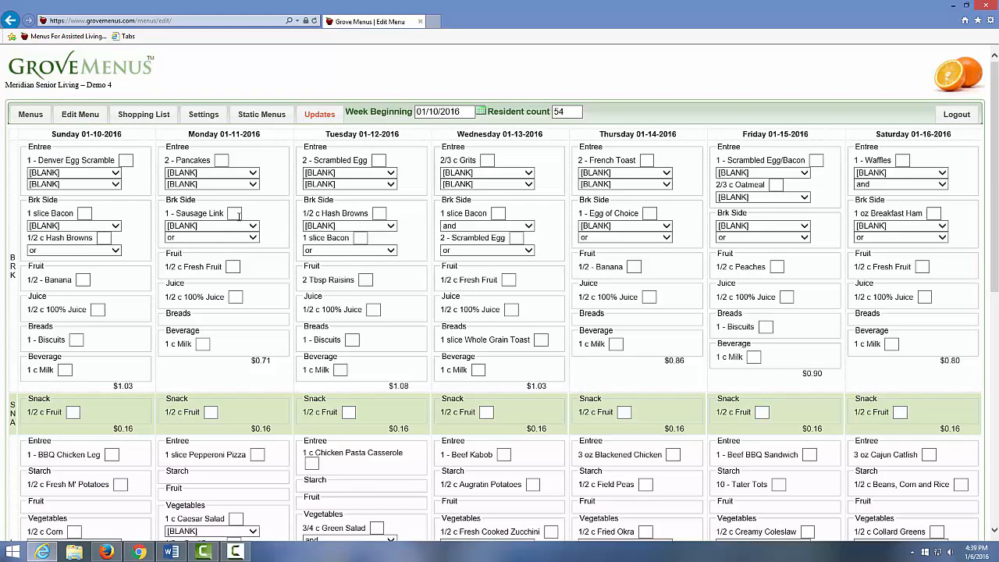
Enter Sunday quantities of 40 for corn and catfish and 20 for baked lima beans.
scroll(238, 216, "down", 5)
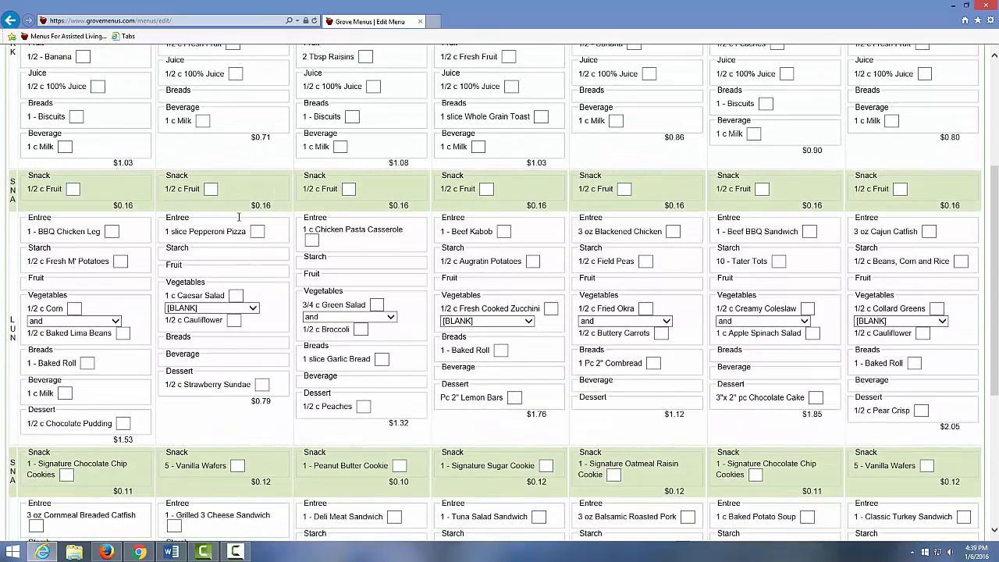
scroll(238, 221, "down", 1)
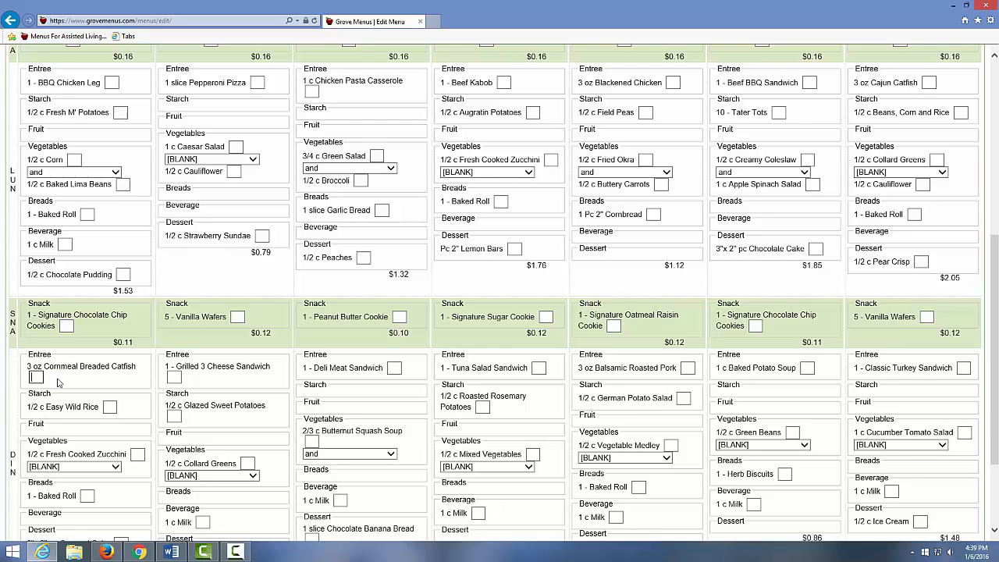
type("40")
scroll(121, 338, "up", 1)
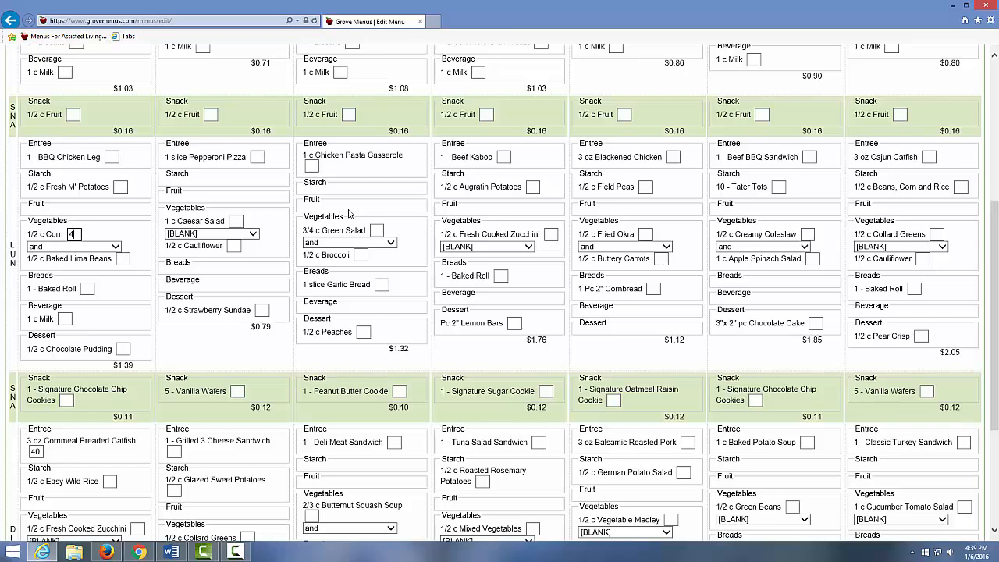
left_click(123, 258)
type("20")
scroll(148, 261, "up", 5)
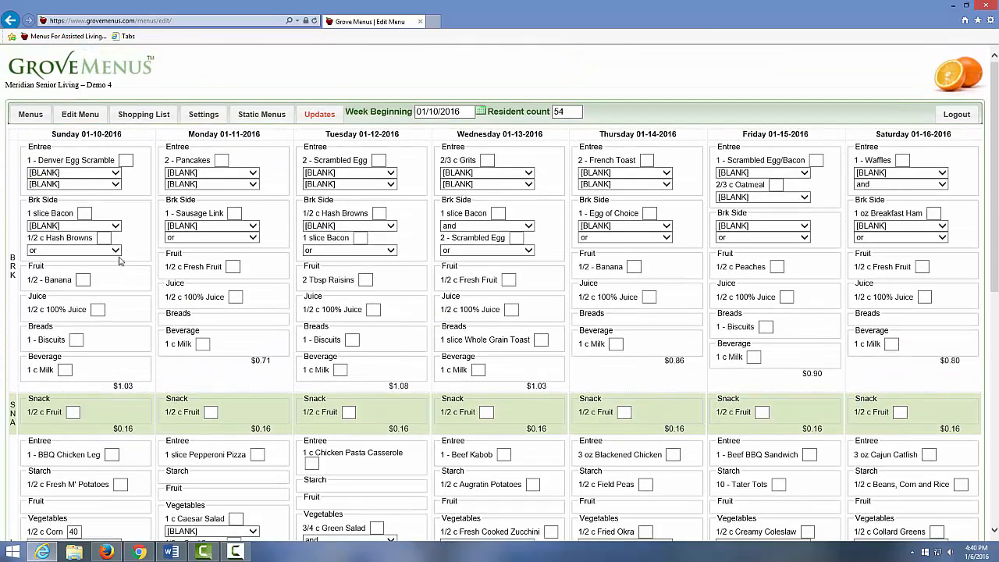
Review the weekly menus to confirm the new Sunday quantities.
left_click(36, 121)
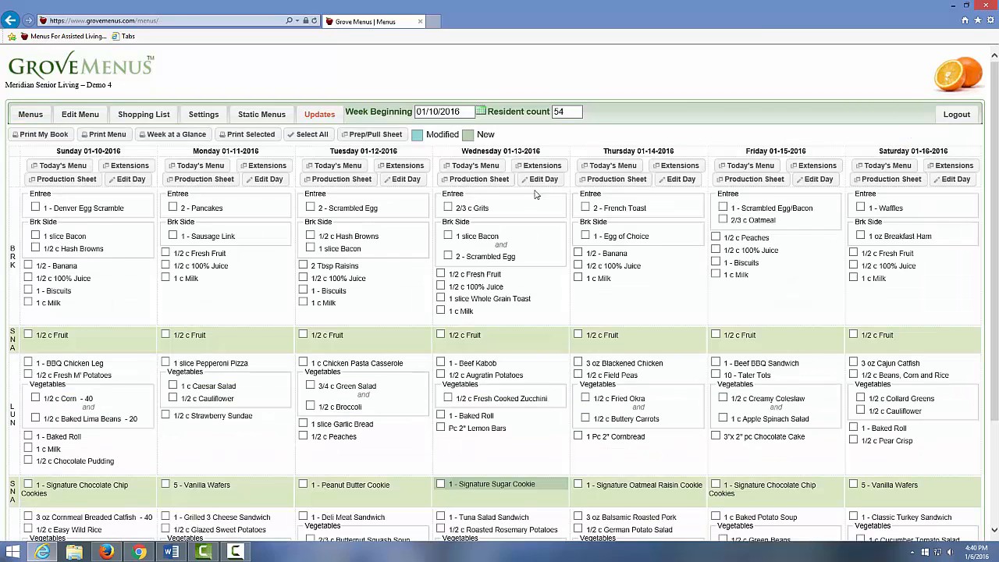
scroll(504, 204, "down", 1)
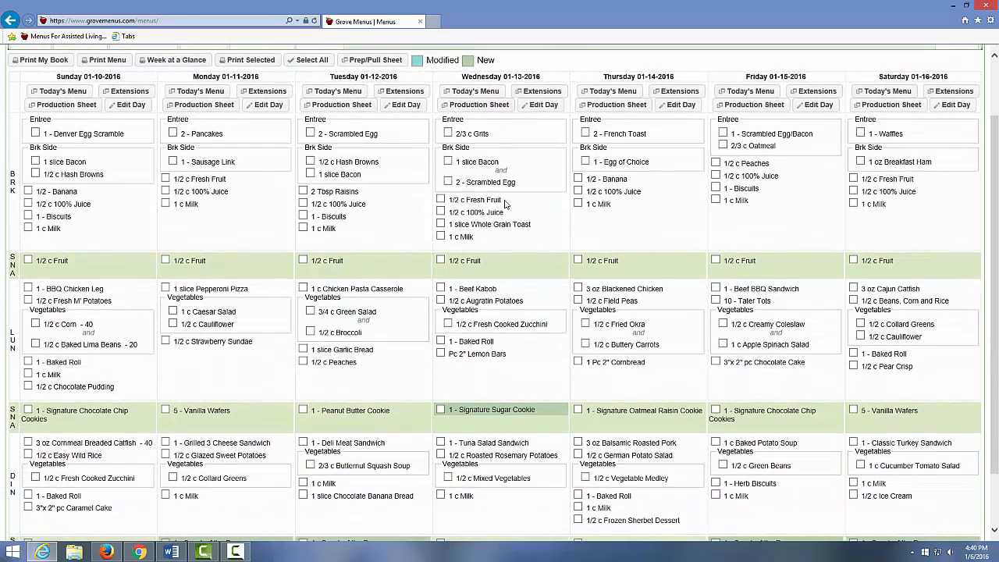
scroll(504, 204, "up", 1)
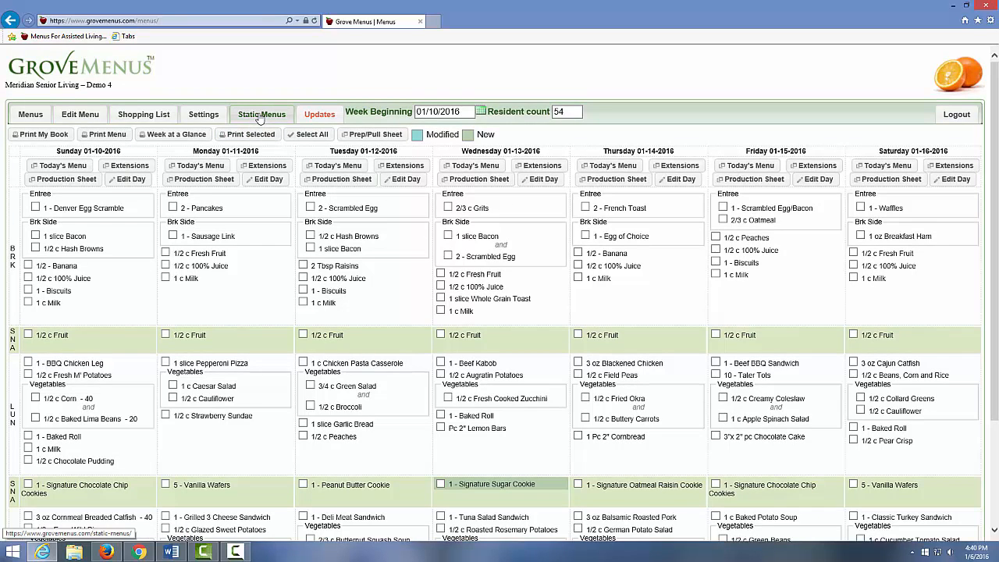
Preview the Meridian Senior Living Alternate Menu on the Static Menus page.
left_click(260, 116)
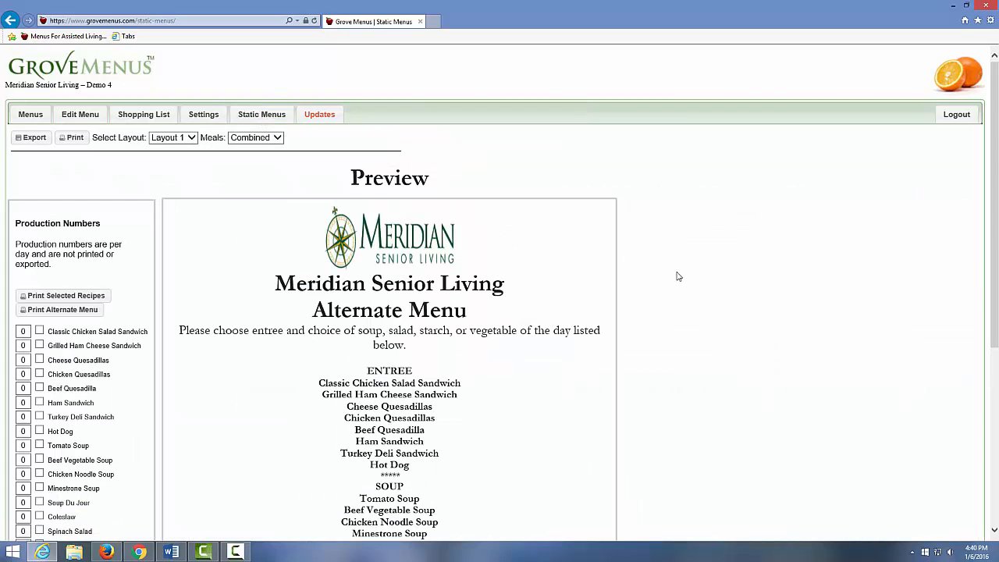
scroll(678, 276, "down", 2)
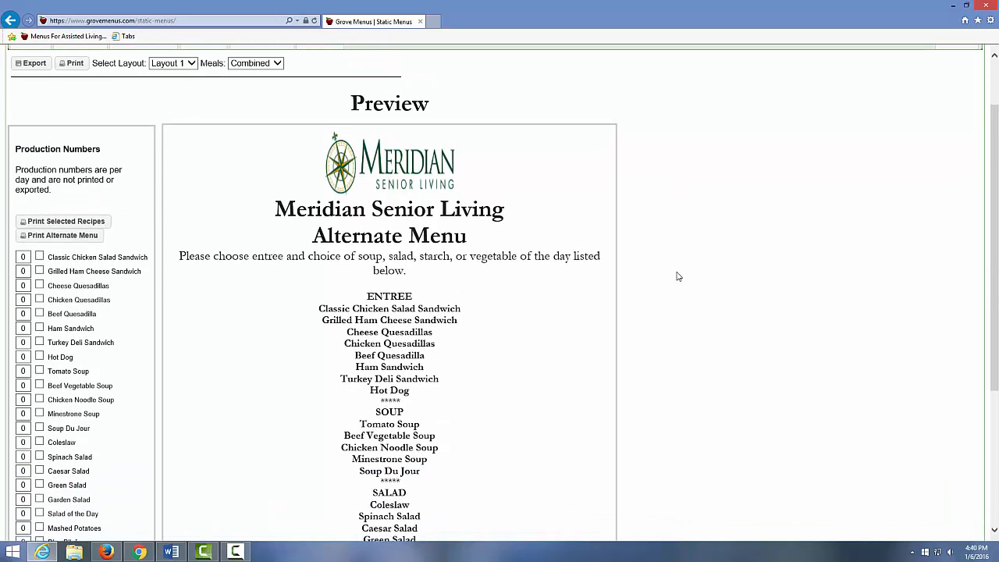
scroll(678, 277, "down", 2)
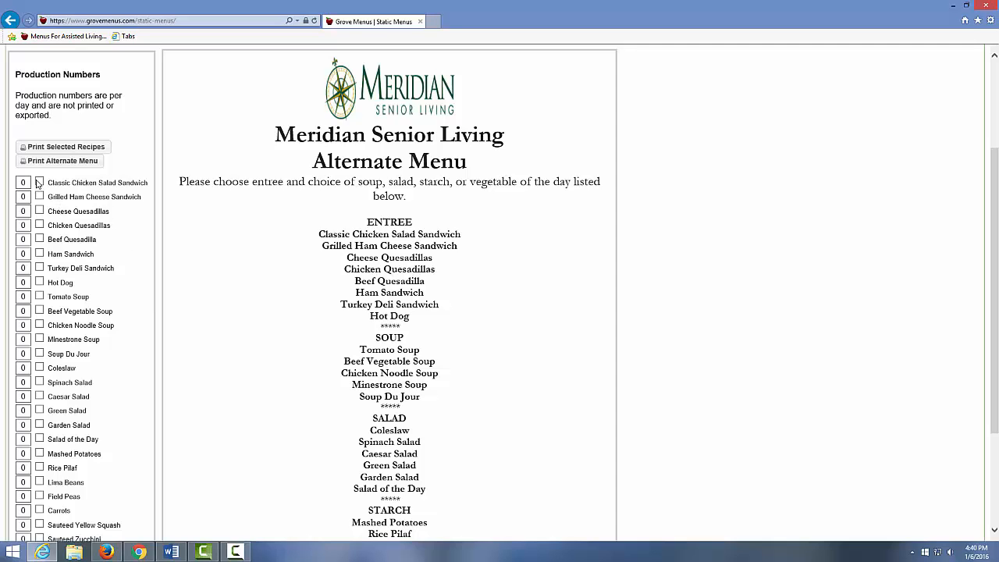
Tick the chicken salad and grilled ham cheese sandwiches, tomato soup, coleslaw and green salad.
left_click(39, 182)
left_click(40, 196)
left_click(39, 296)
left_click(40, 367)
left_click(40, 410)
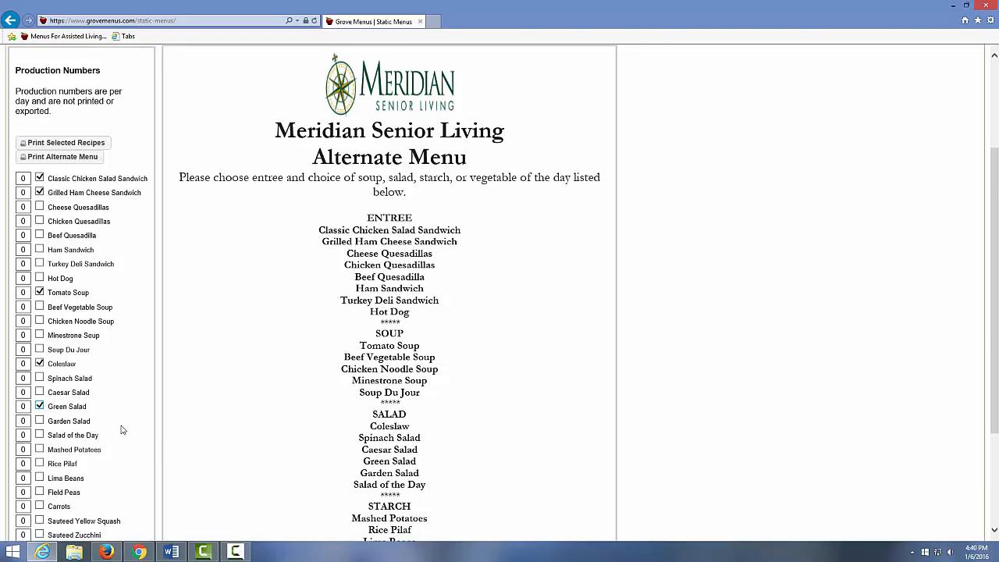
scroll(121, 429, "down", 3)
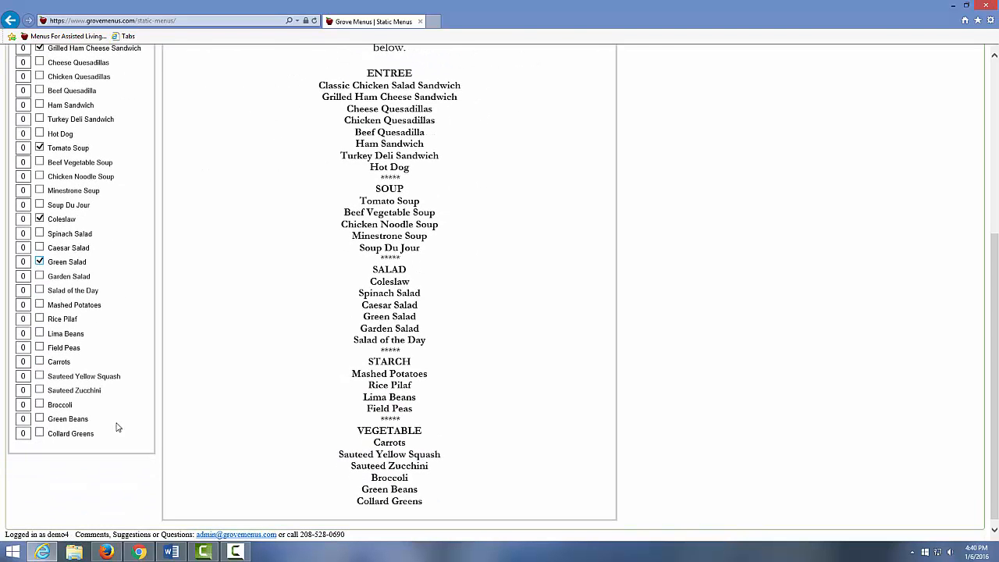
Add yellow squash and green beans, then generate and open the alternate menu PDF.
left_click(40, 391)
left_click(40, 376)
left_click(40, 390)
left_click(40, 419)
scroll(152, 396, "up", 3)
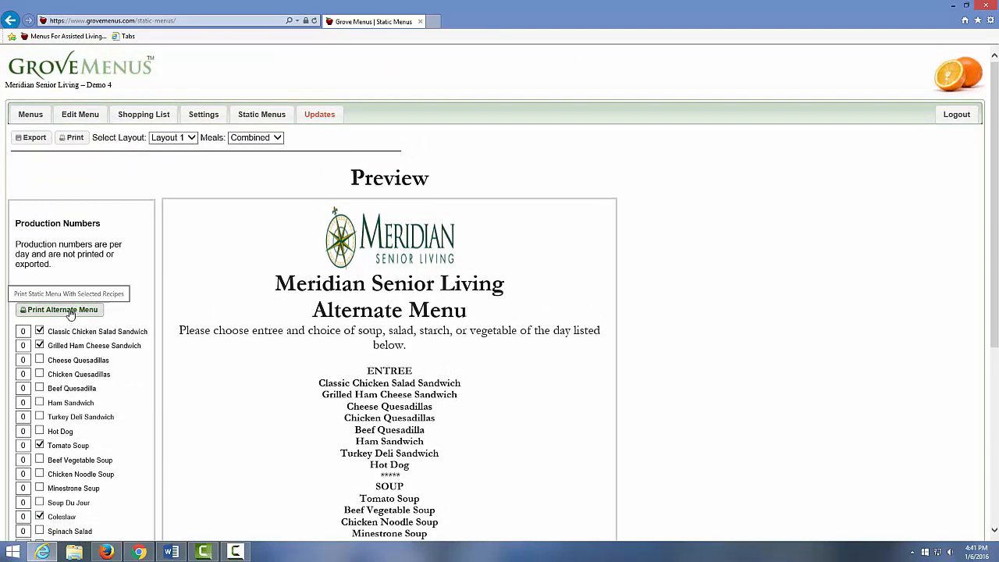
left_click(68, 310)
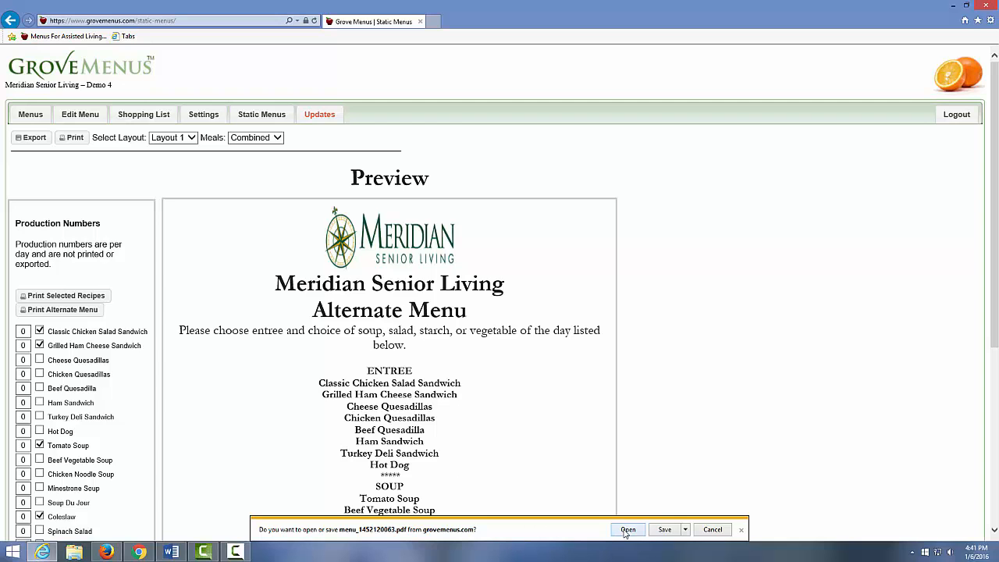
left_click(628, 530)
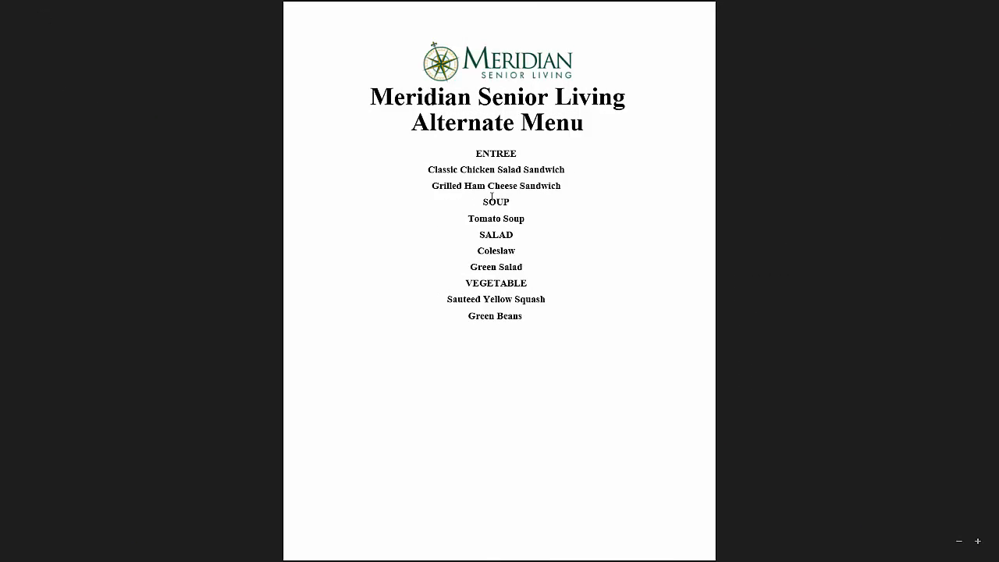
Close the alternate menu PDF in Reader and return to Internet Explorer on the desktop.
right_click(107, 26)
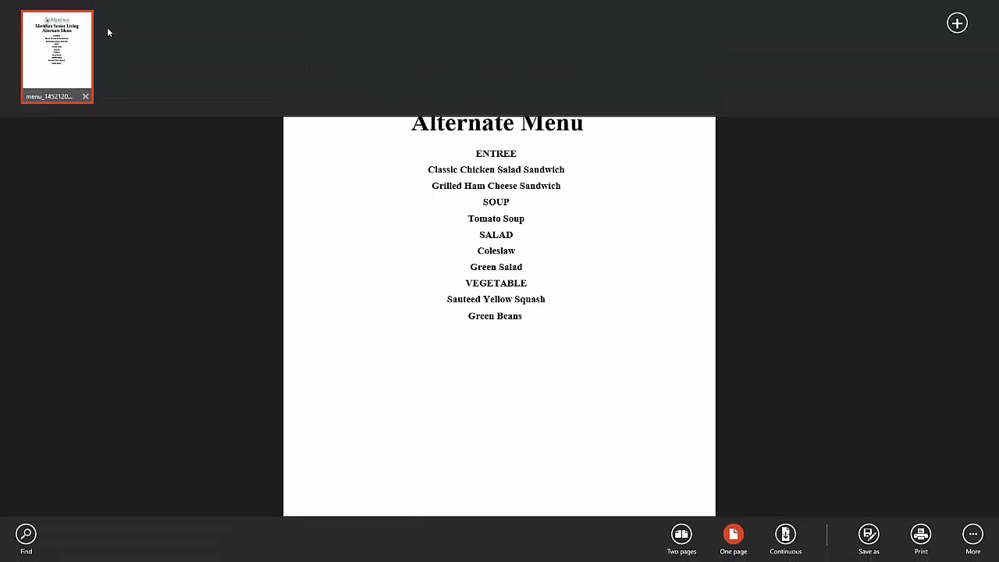
left_click(85, 97)
key("super")
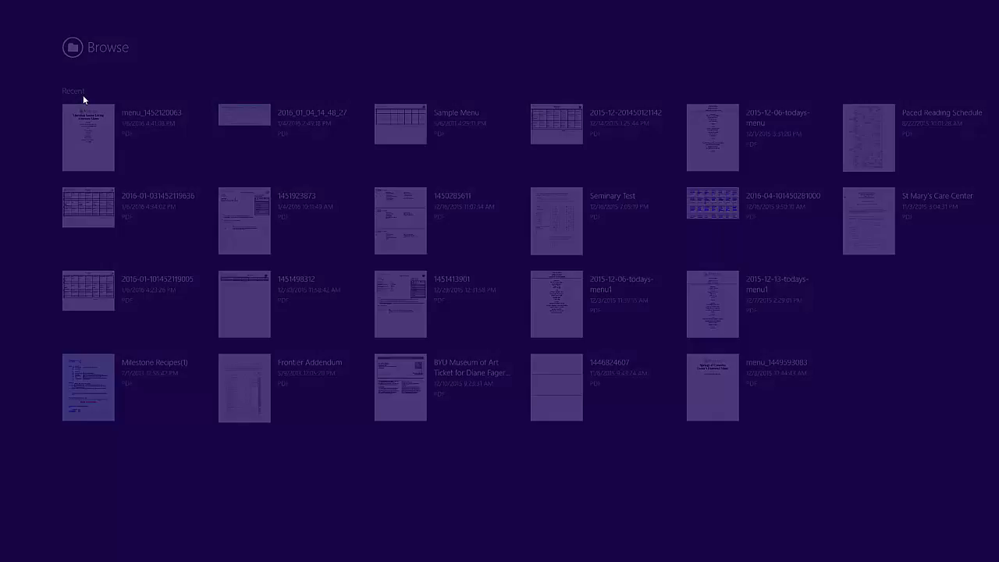
left_click(94, 340)
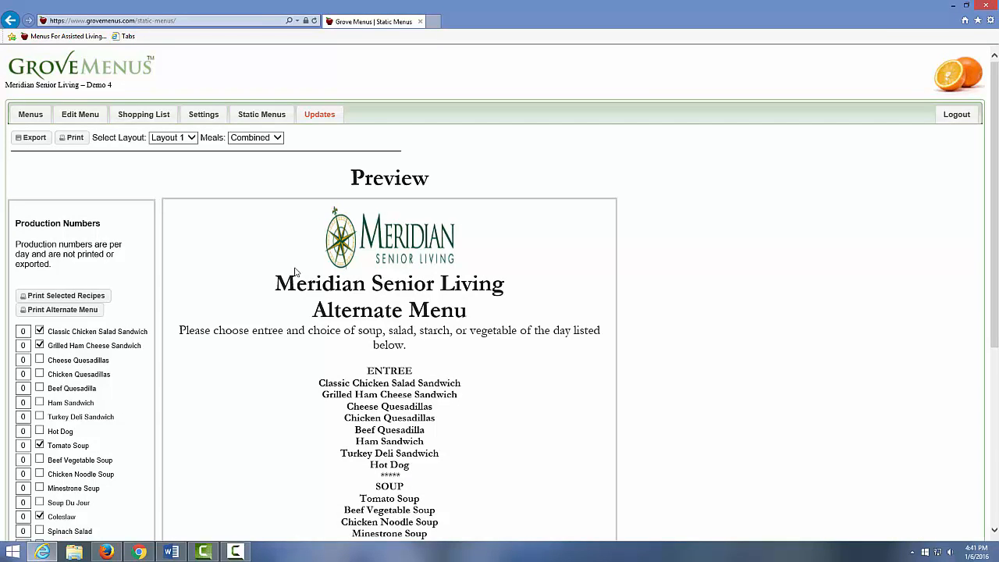
In the 01/10/2016 menu grid, check Sunday's BBQ chicken leg, corn, lima beans and breaded catfish.
left_click(31, 114)
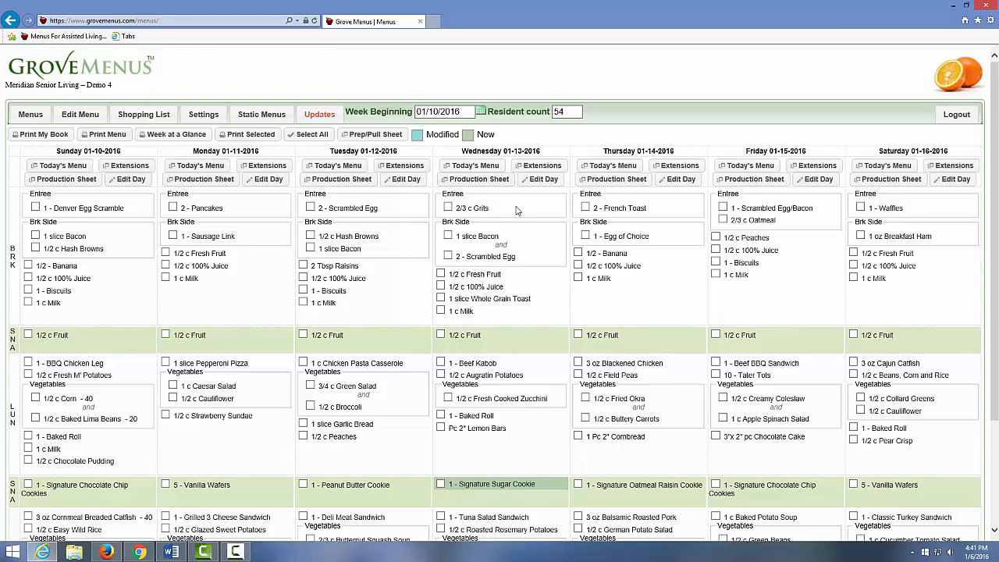
scroll(517, 212, "down", 1)
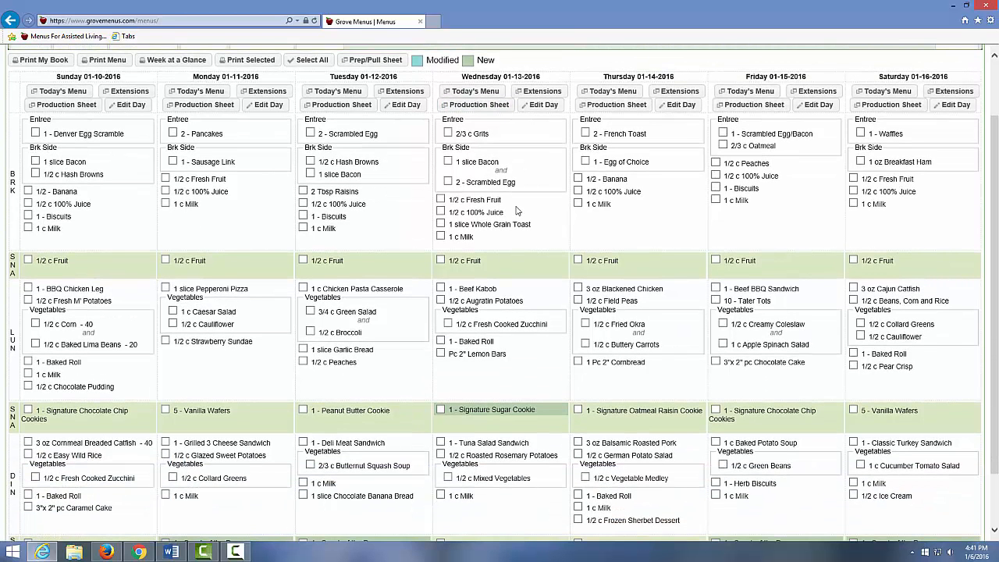
scroll(518, 212, "up", 1)
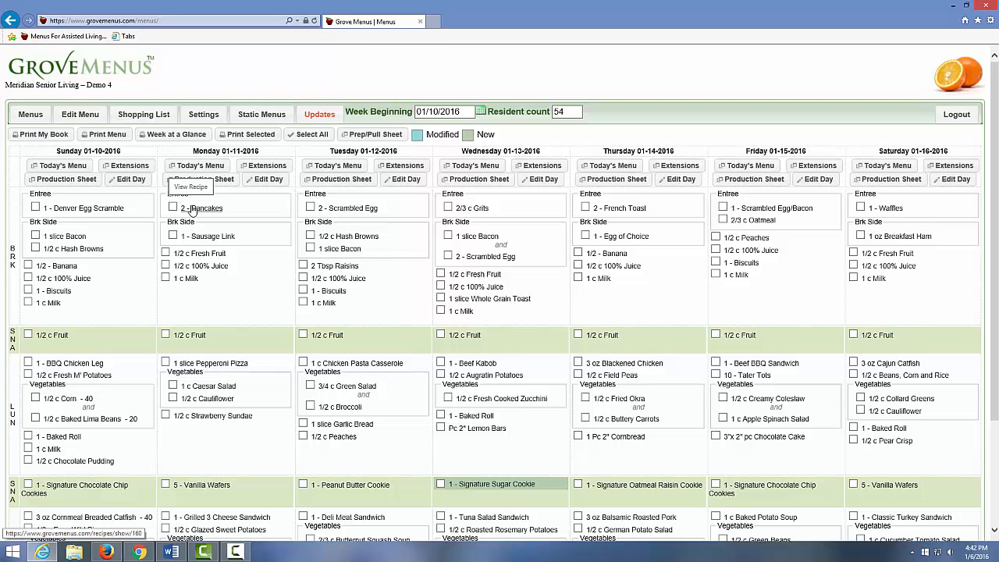
scroll(191, 209, "down", 1)
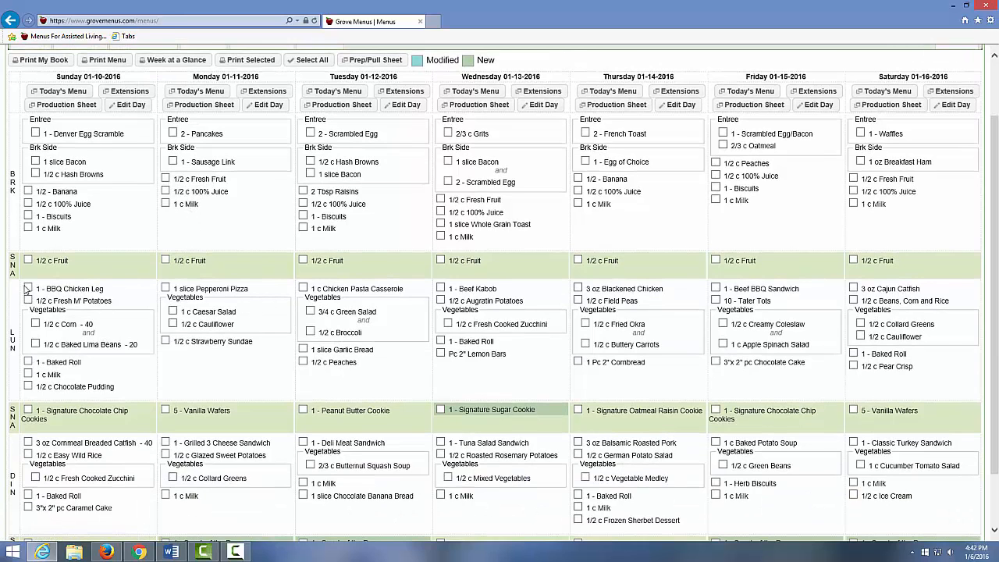
left_click(28, 288)
left_click(35, 324)
left_click(35, 344)
scroll(131, 336, "down", 1)
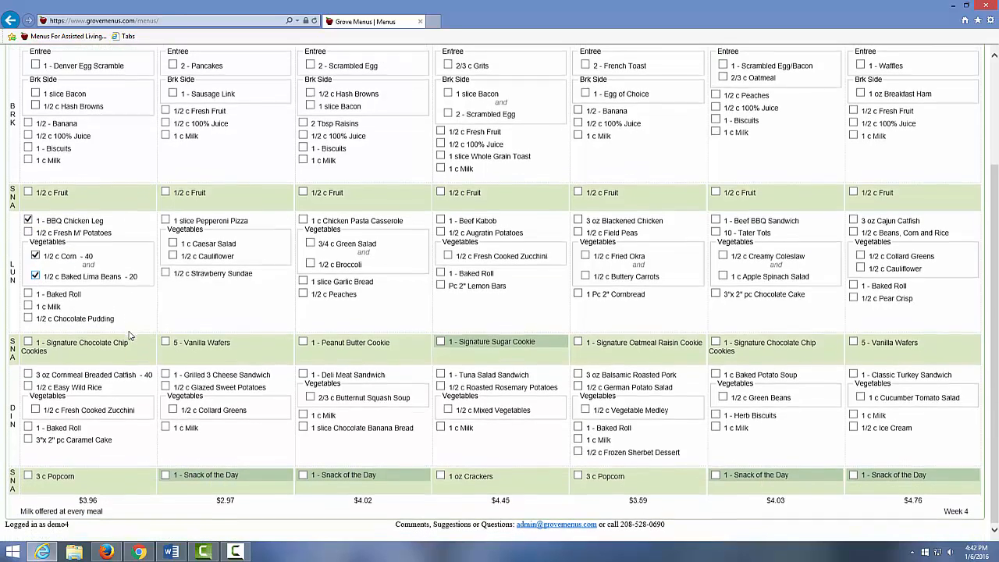
left_click(28, 375)
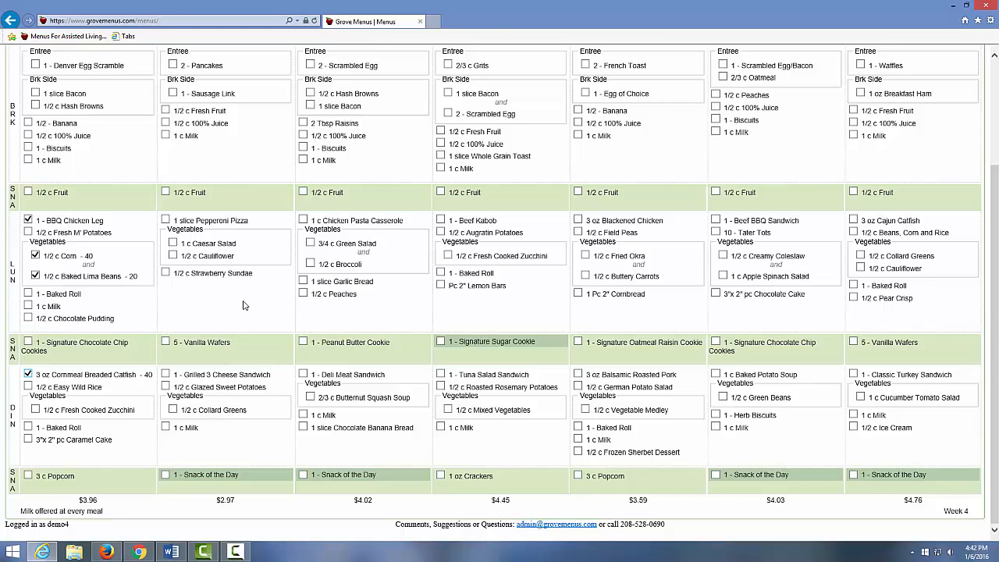
scroll(243, 303, "up", 3)
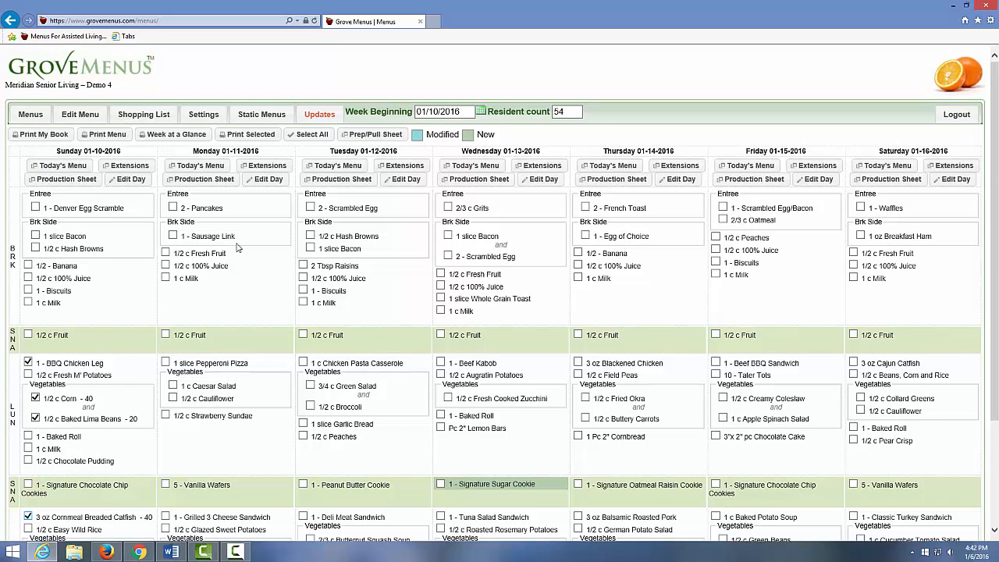
Print the menu book with all sections, Prep Pull Sheet included, to Menus.pdf and open it.
left_click(45, 134)
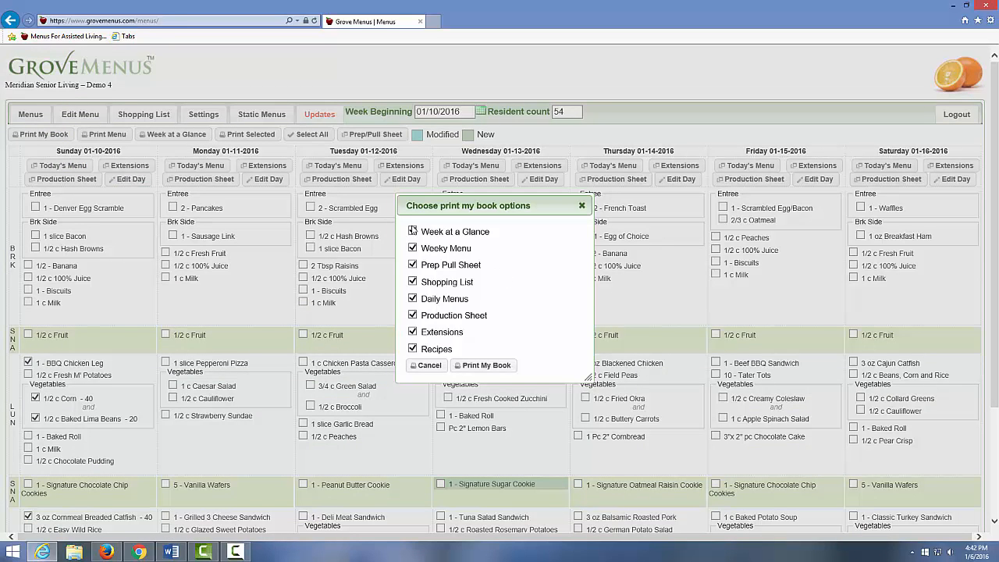
left_click(413, 313)
left_click(413, 266)
left_click(414, 267)
left_click(486, 366)
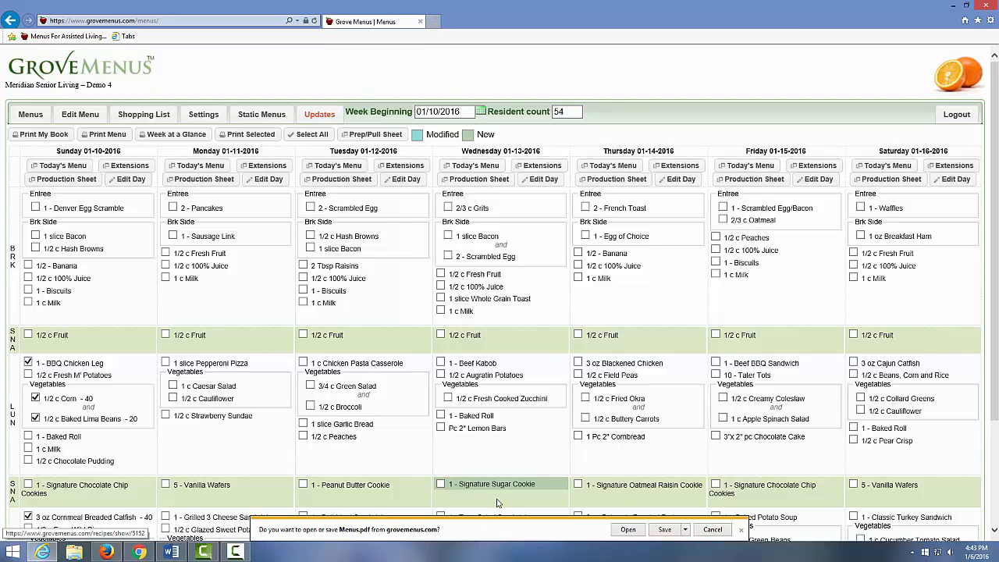
left_click(622, 531)
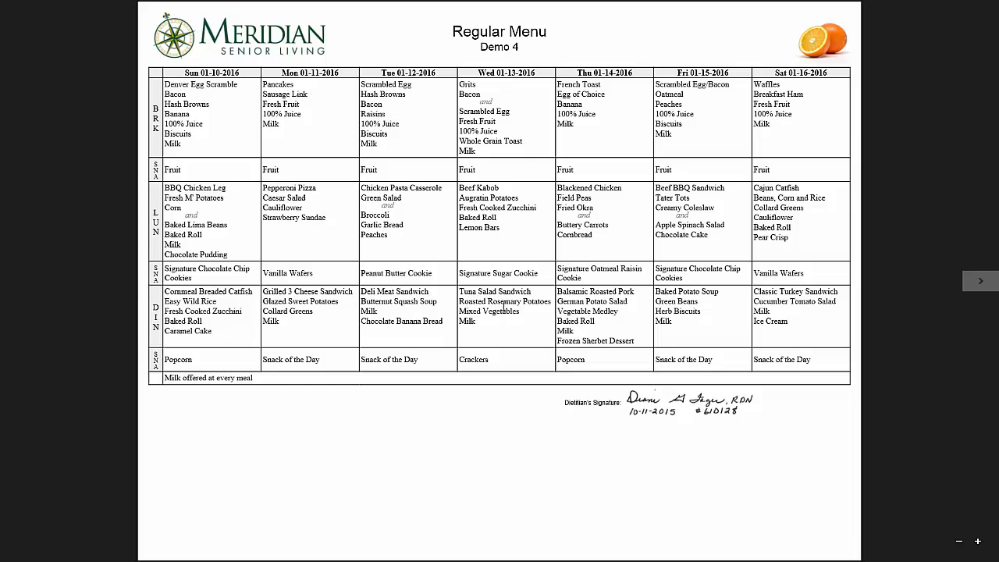
Advance Menus.pdf to the 01/10/2016 Regular Menu page showing portion sizes.
key("Right")
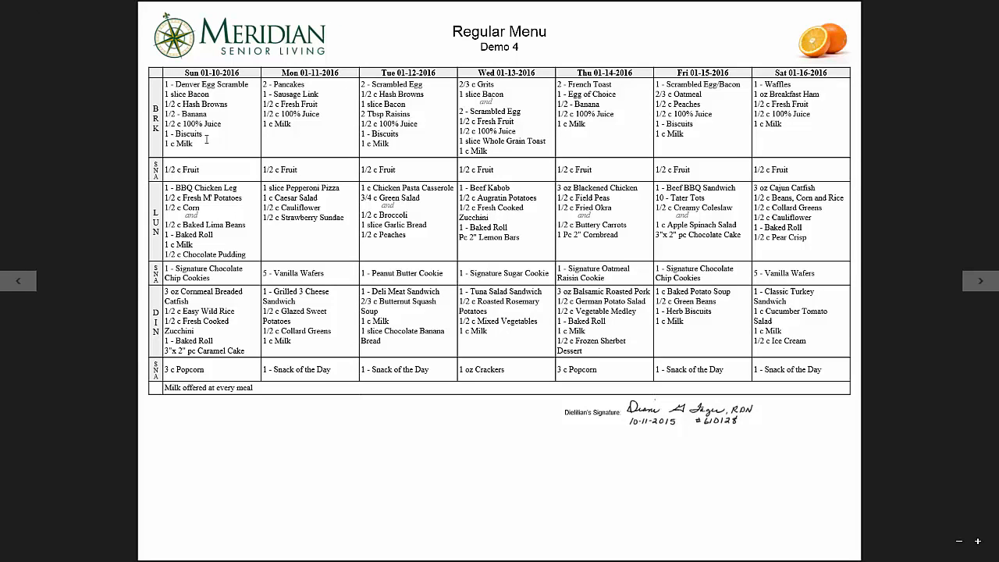
Page from page 1 through the Pull/Prep Sheet to the 01/10–01/16/2016 shopping list.
key("Page_Up")
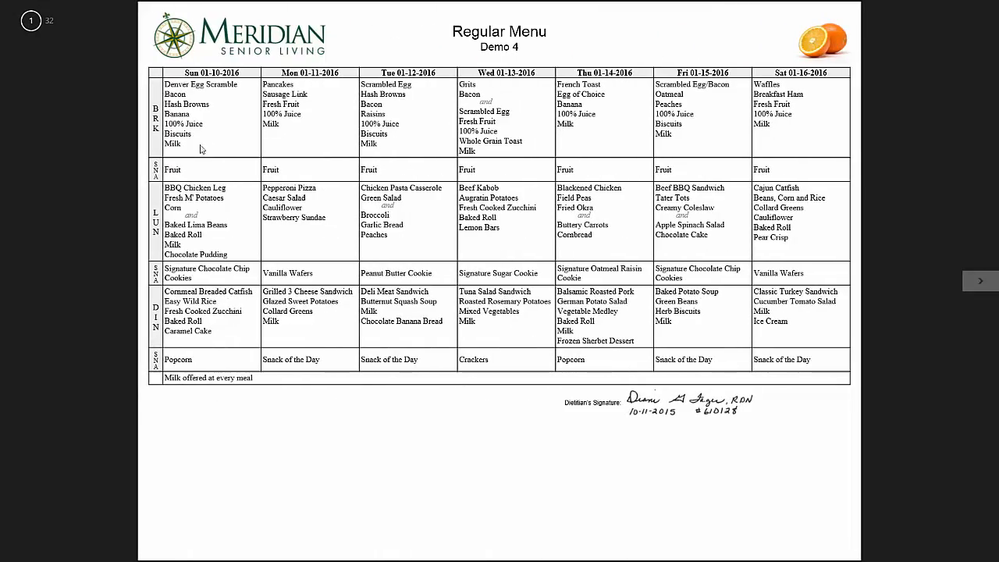
key("Page_Down")
key("Page_Down")
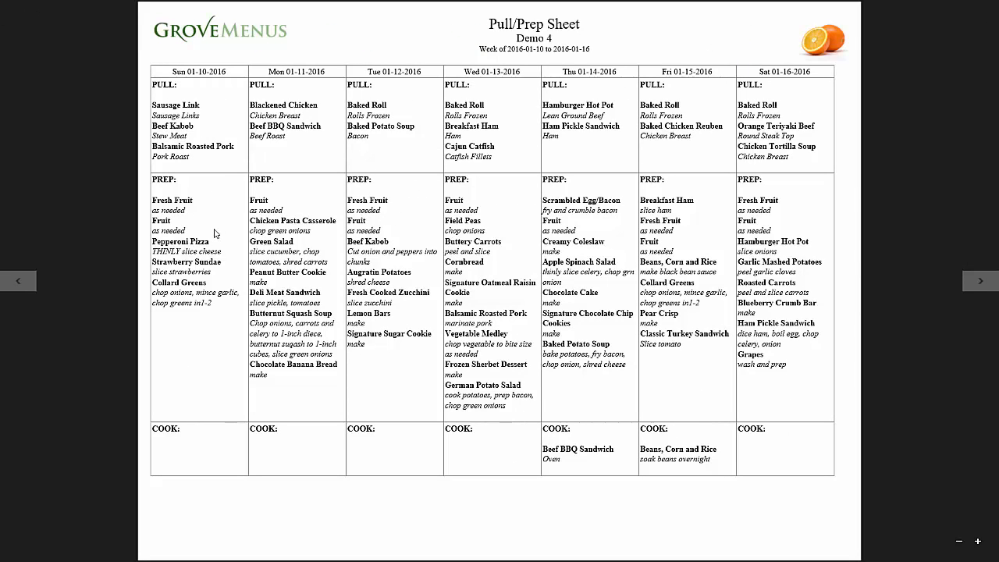
key("Right")
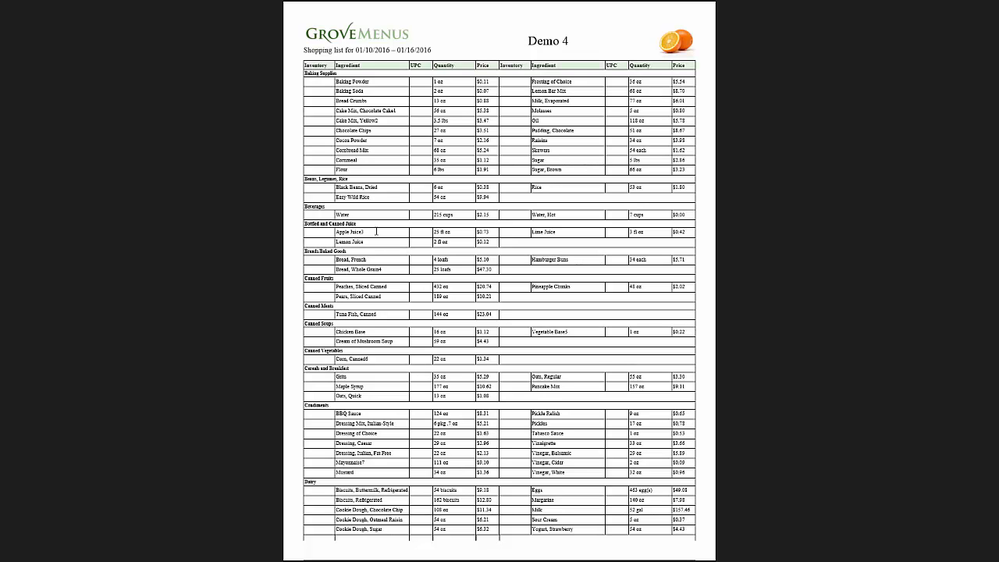
Scroll past the shopping list and Sunday's Today's Menu to the Sunday January 10 Production Sheet.
scroll(376, 231, "down", 5)
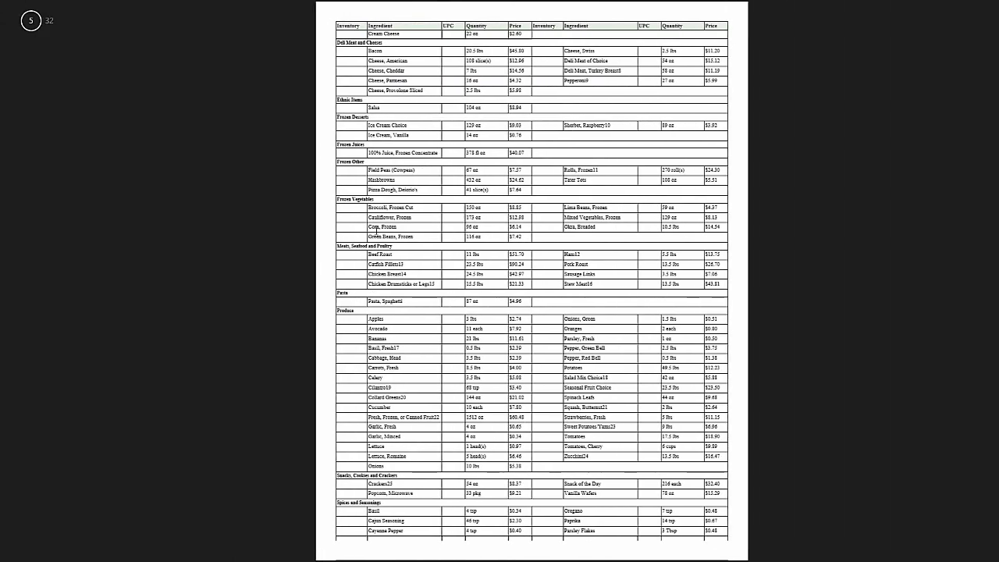
scroll(376, 231, "down", 3)
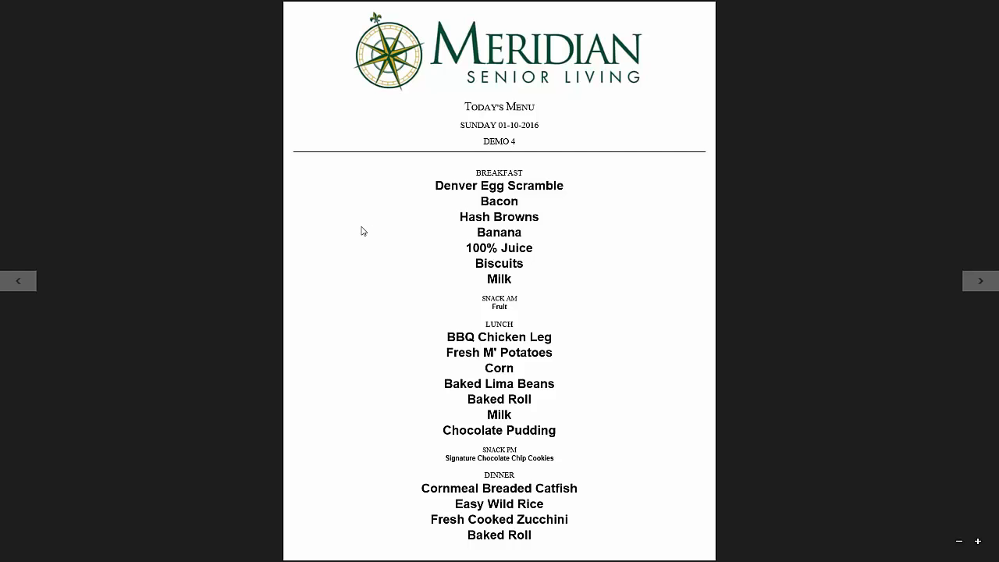
scroll(362, 231, "down", 1)
scroll(362, 231, "down", 1)
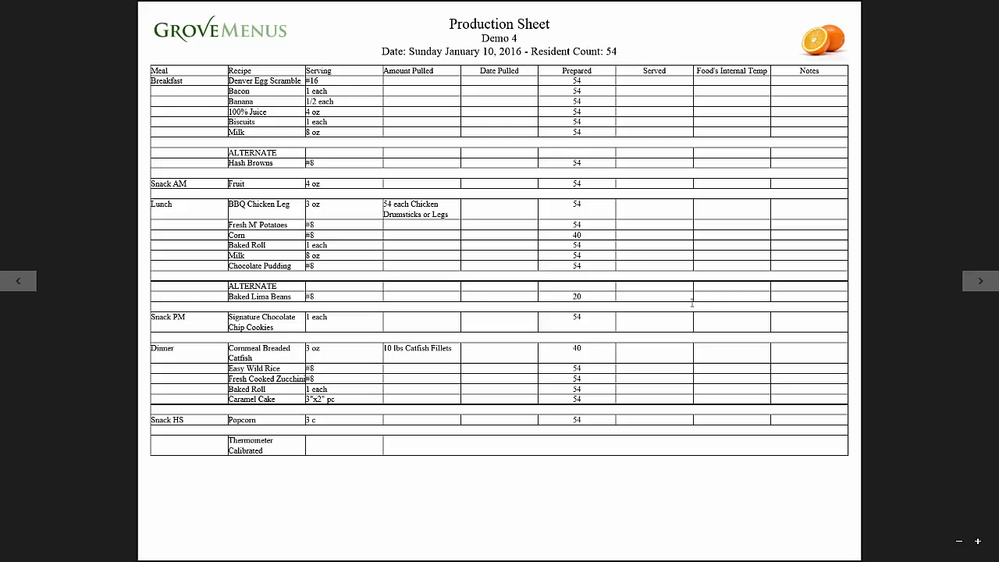
Page through the Diet Extensions and the BBQ Chicken Leg, Corn, Lima Beans and Catfish recipes.
key("Right")
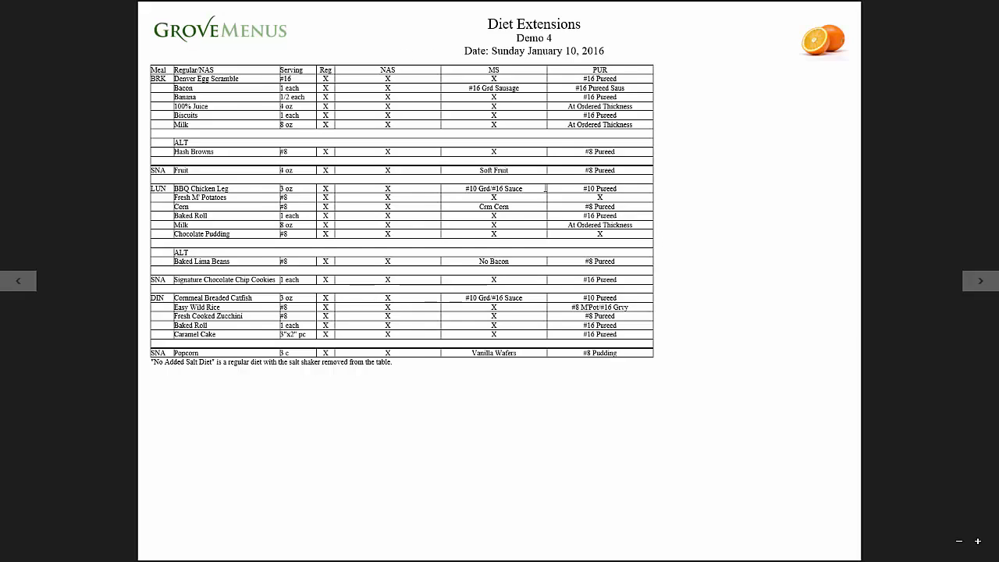
key("Right")
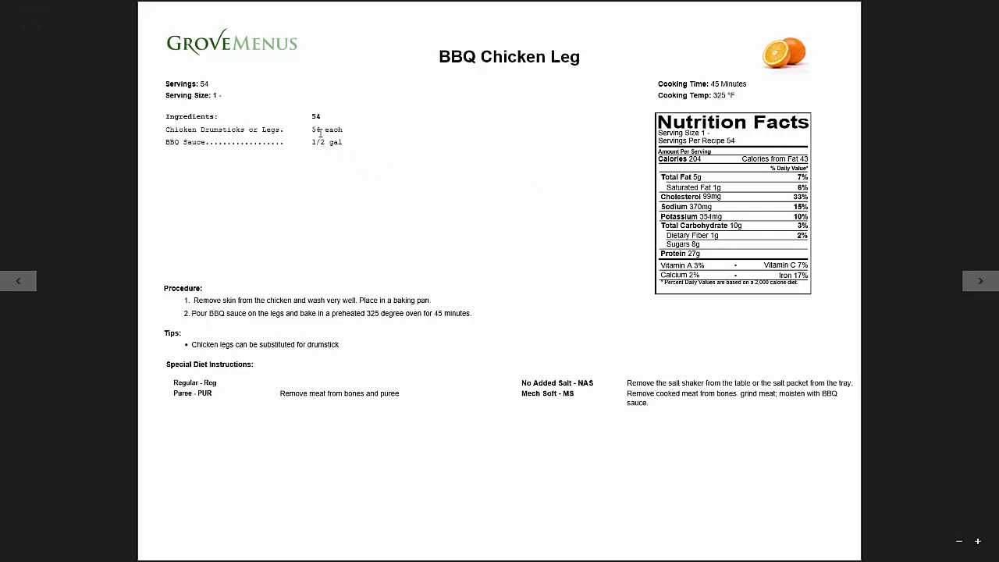
key("Right")
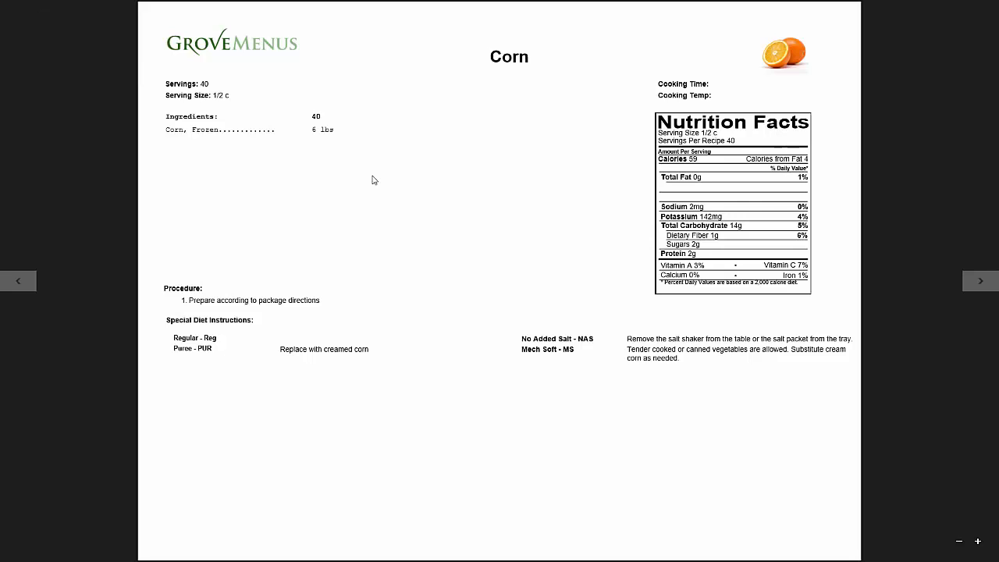
key("Right")
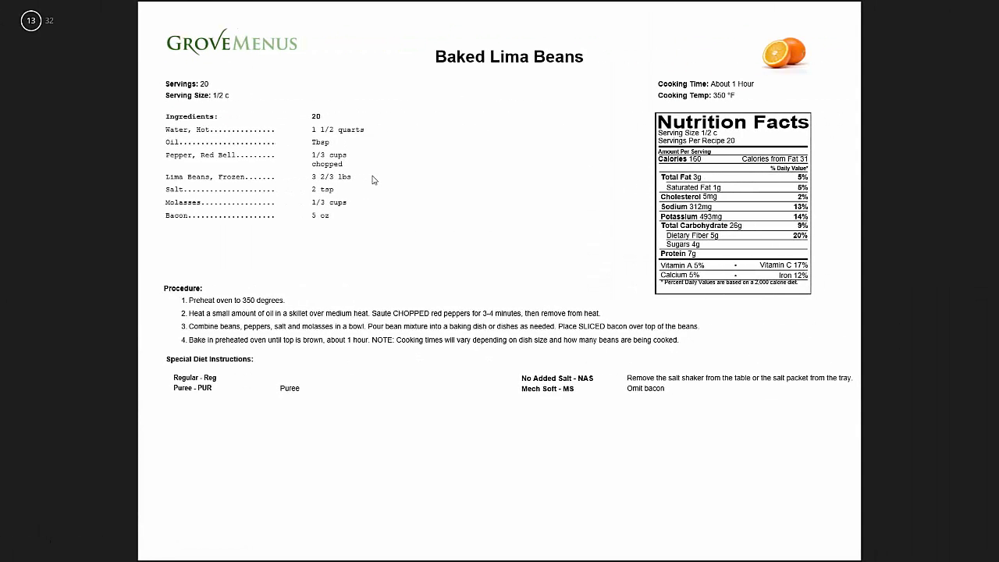
key("Right")
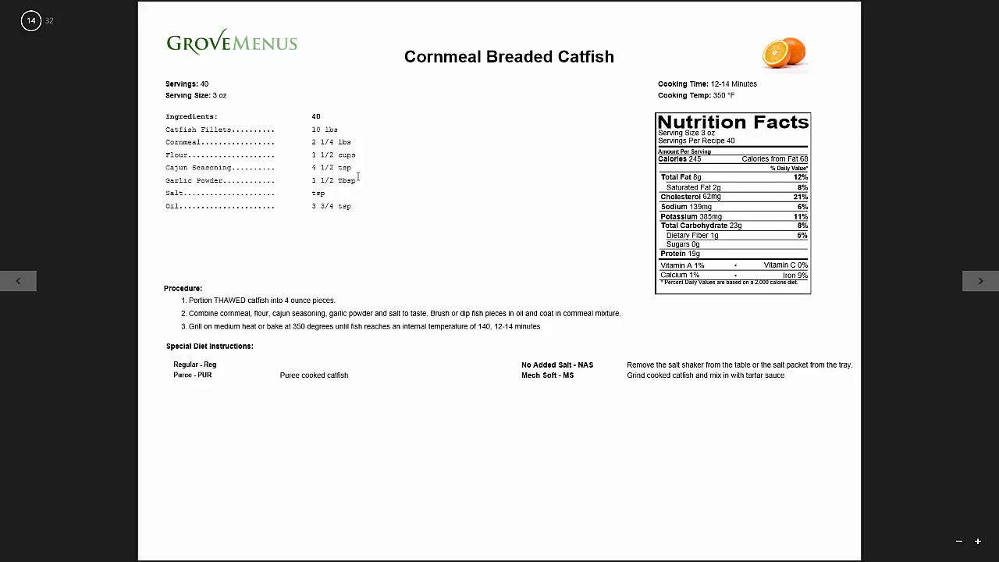
Advance through Monday's menu and production sheet to its Diet Extensions page, then show the reader's app bars.
key("Right")
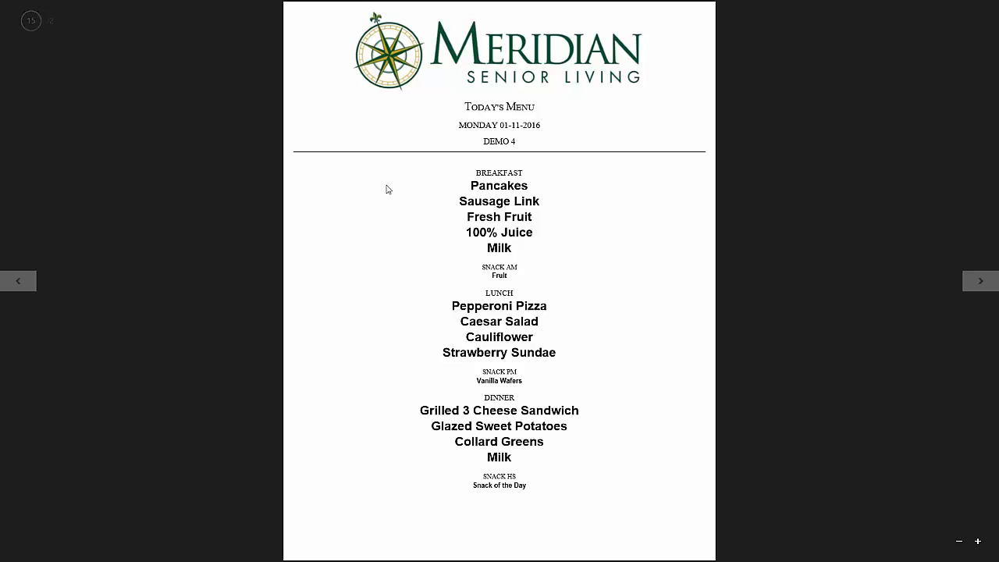
key("Right")
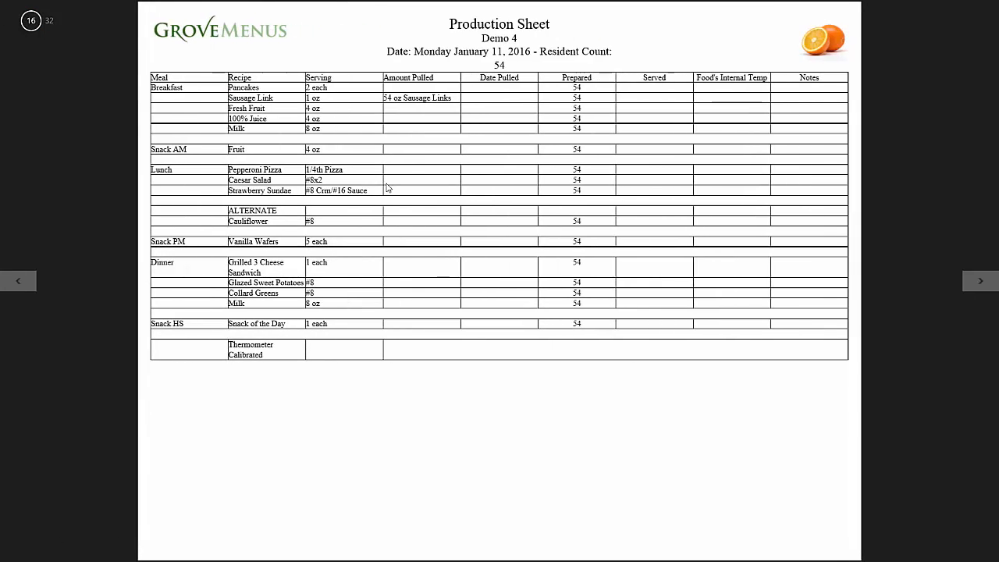
key("Right")
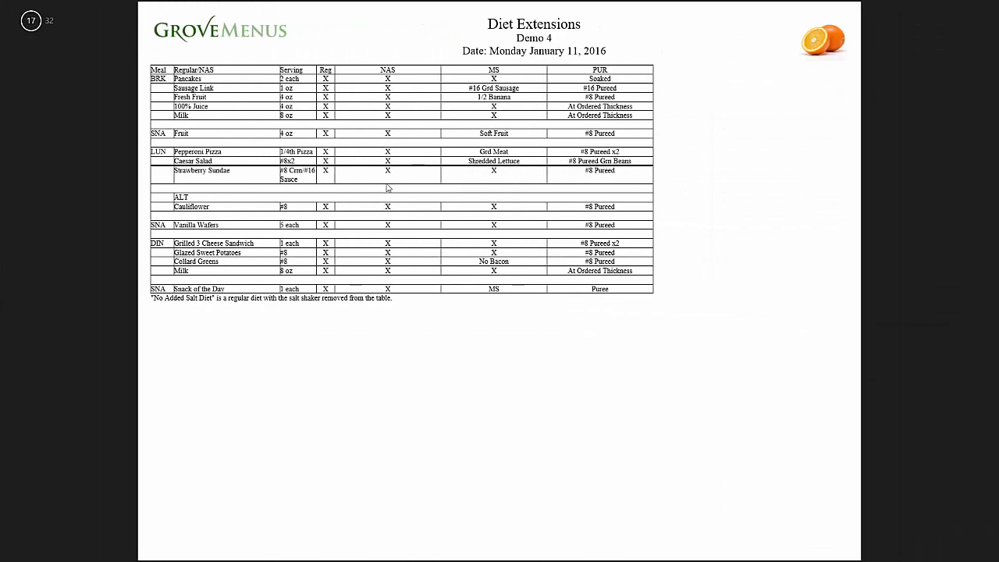
right_click(52, 57)
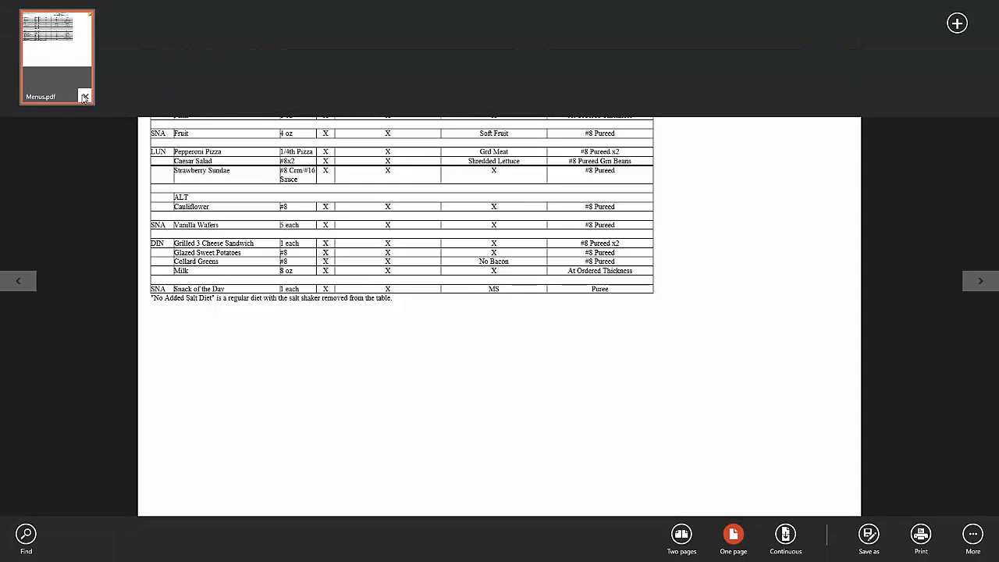
Close Menus.pdf and, back in the browser, save 11pt as the week-at-a-glance font size.
left_click(83, 95)
key("super")
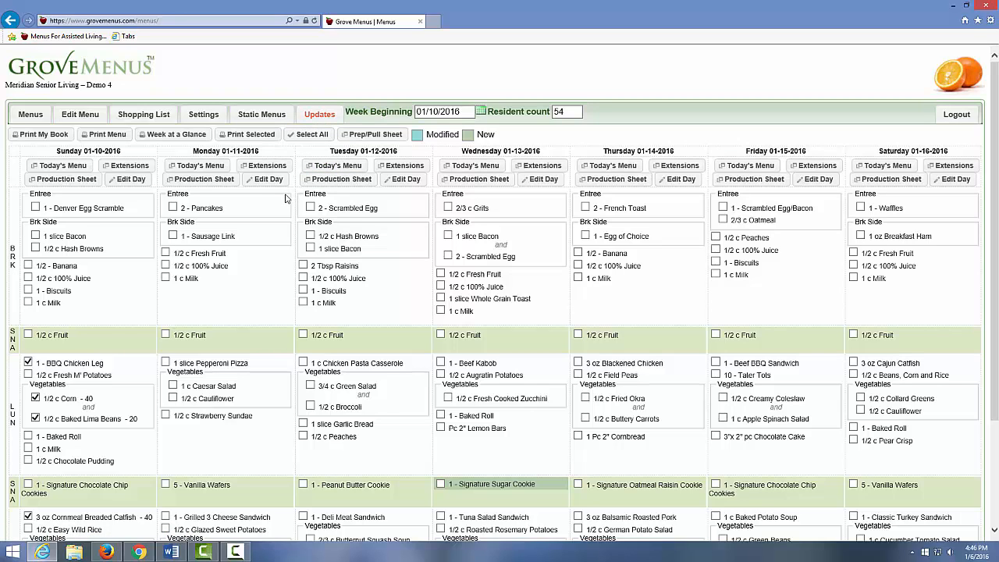
left_click(202, 117)
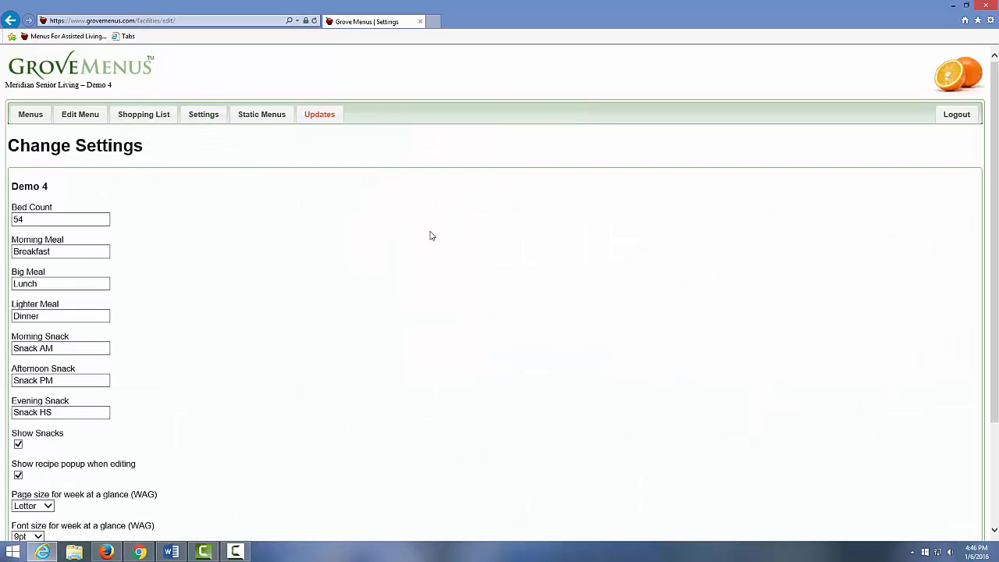
scroll(429, 236, "down", 3)
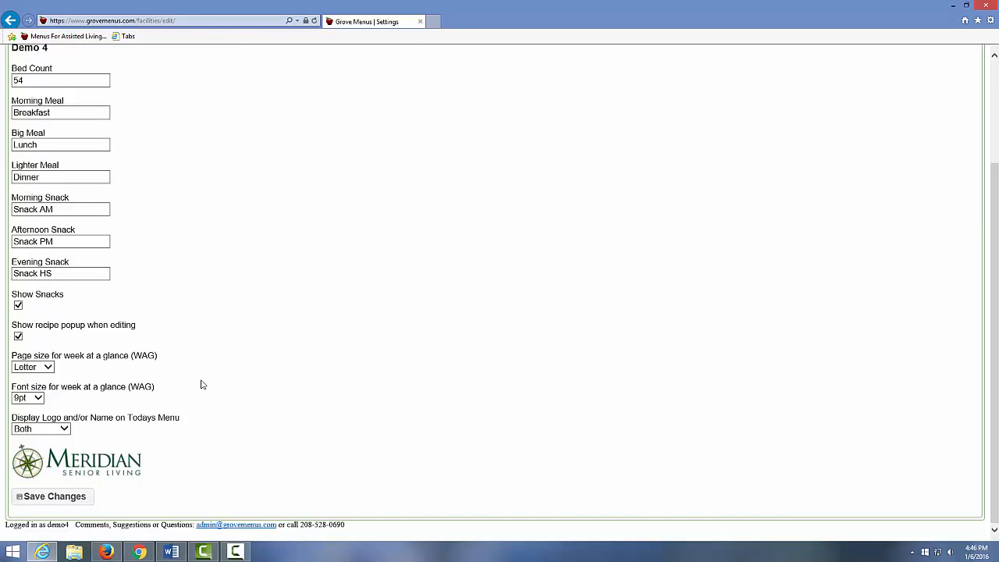
left_click(38, 398)
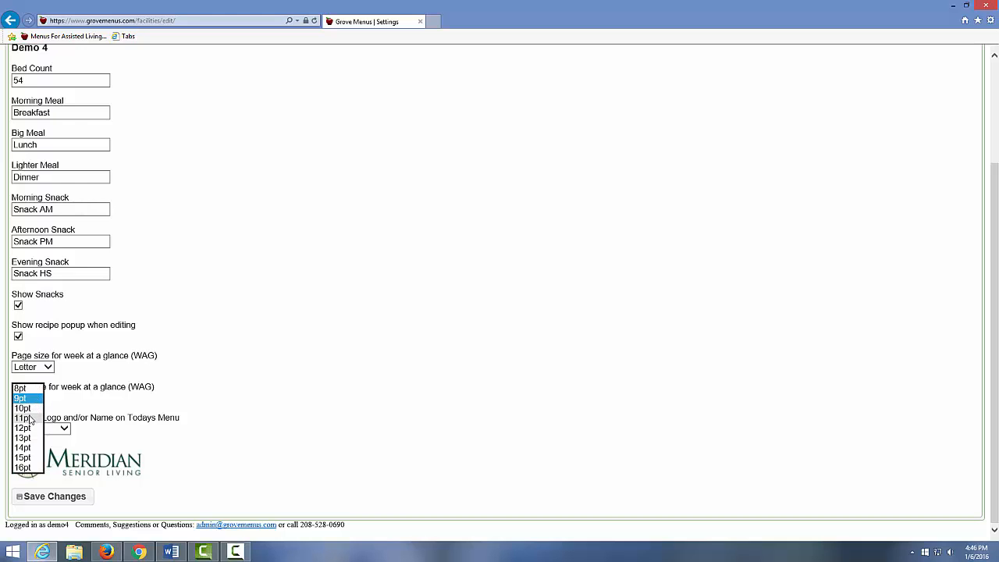
left_click(30, 419)
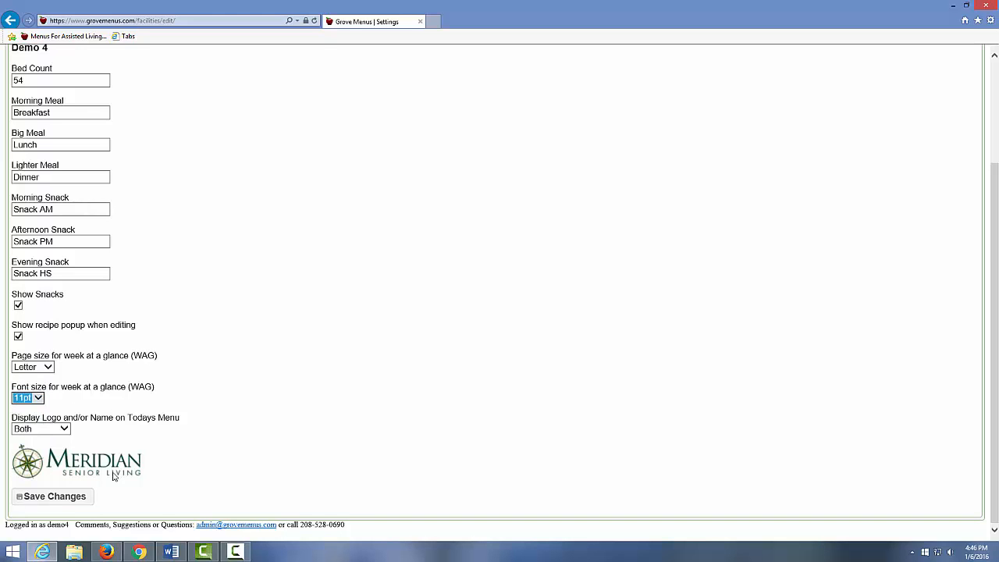
left_click(64, 499)
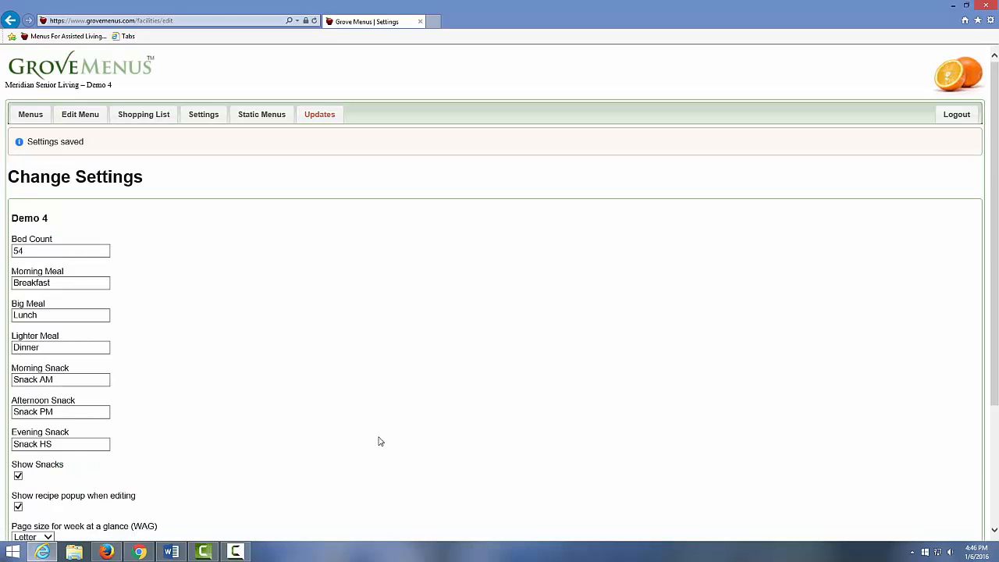
Save Legal page size and 12pt font for the week at a glance, then go back to Menus.
scroll(402, 387, "down", 1)
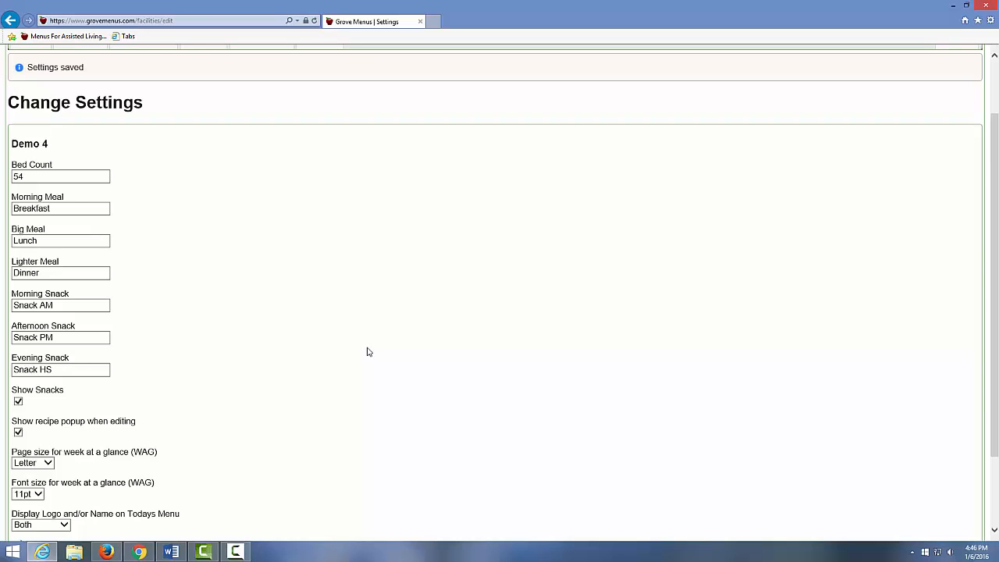
left_click(49, 463)
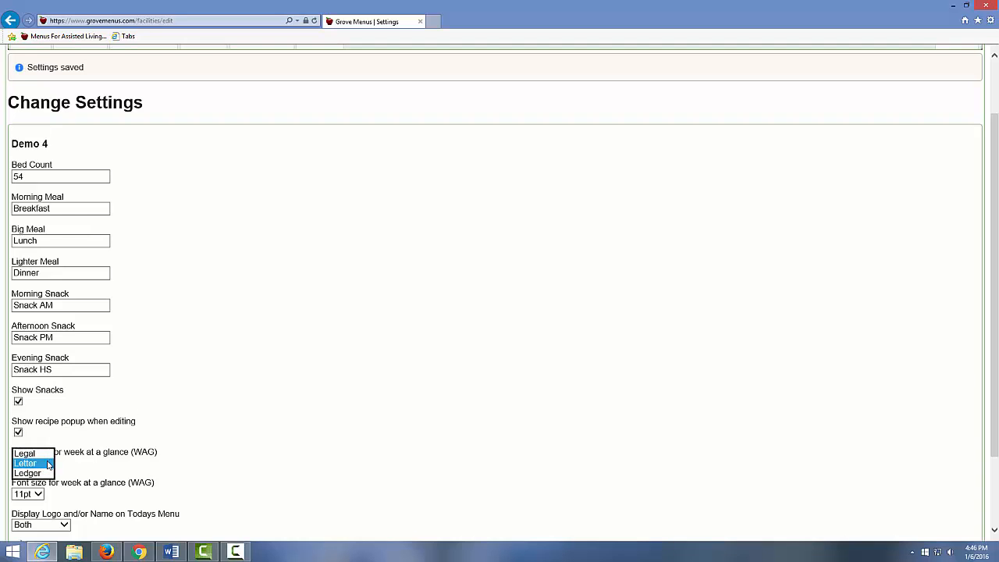
left_click(35, 454)
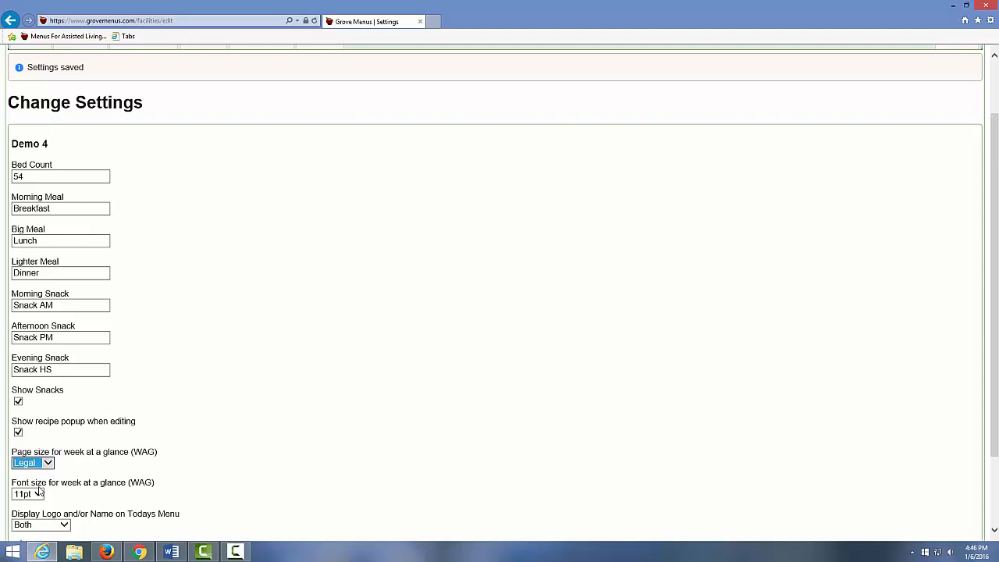
left_click(39, 492)
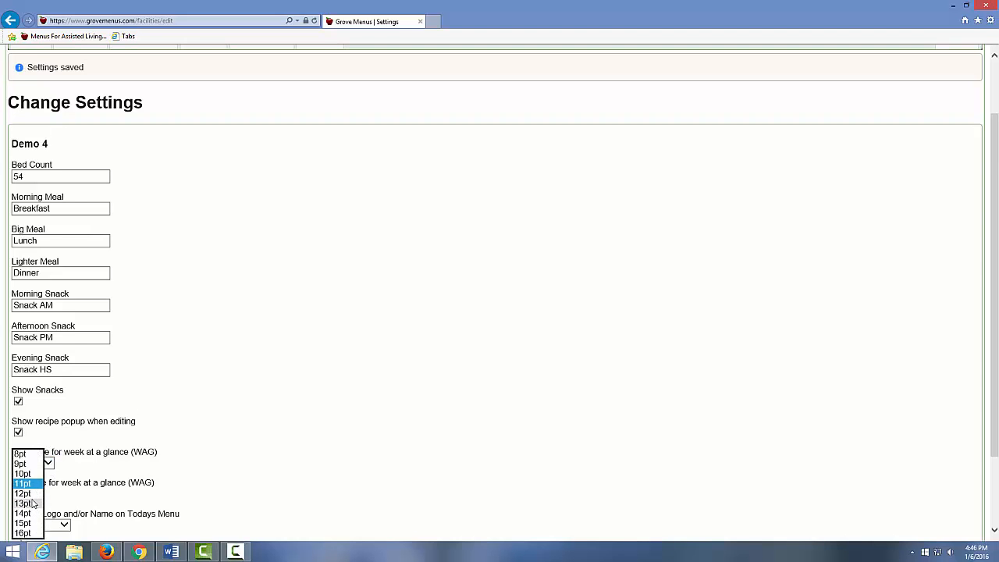
left_click(23, 494)
scroll(51, 487, "down", 3)
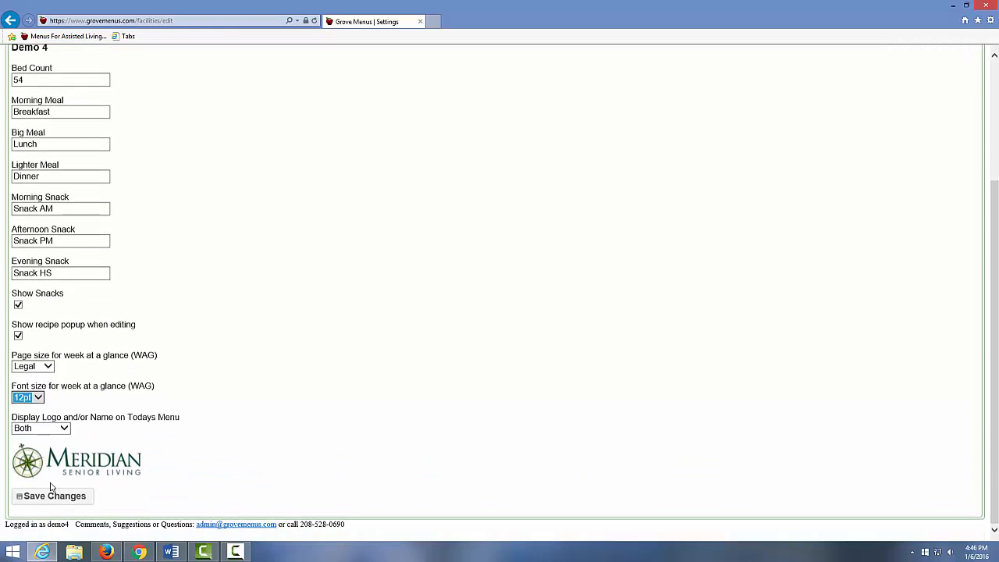
left_click(51, 493)
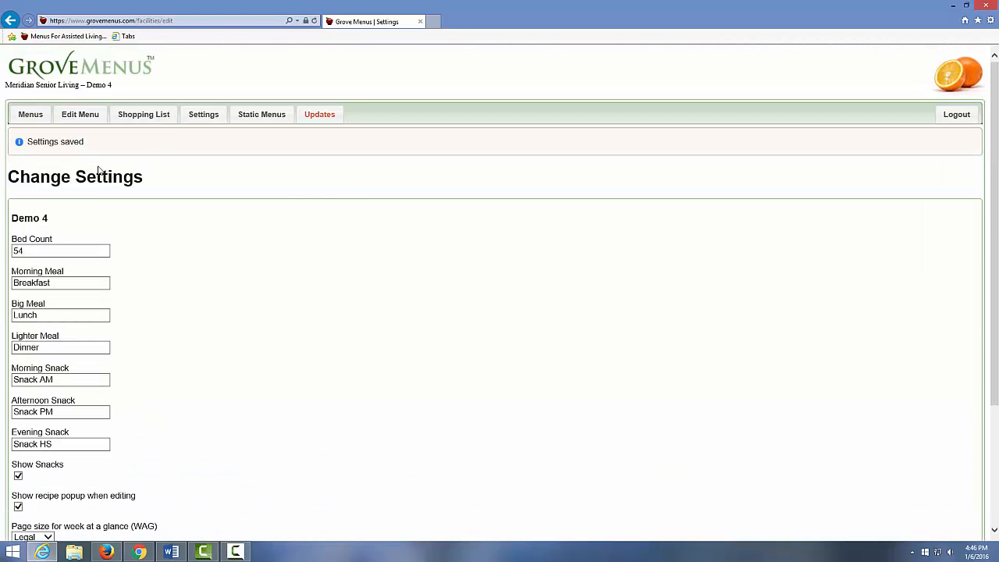
left_click(32, 114)
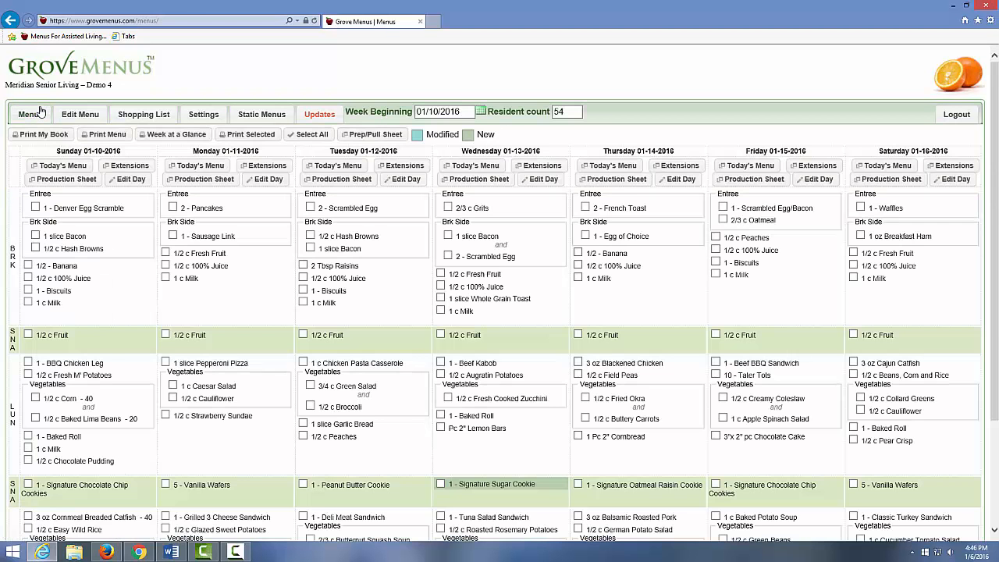
Export the week at a glance as a PDF, view it in Reader, then close it and return to the browser.
left_click(165, 136)
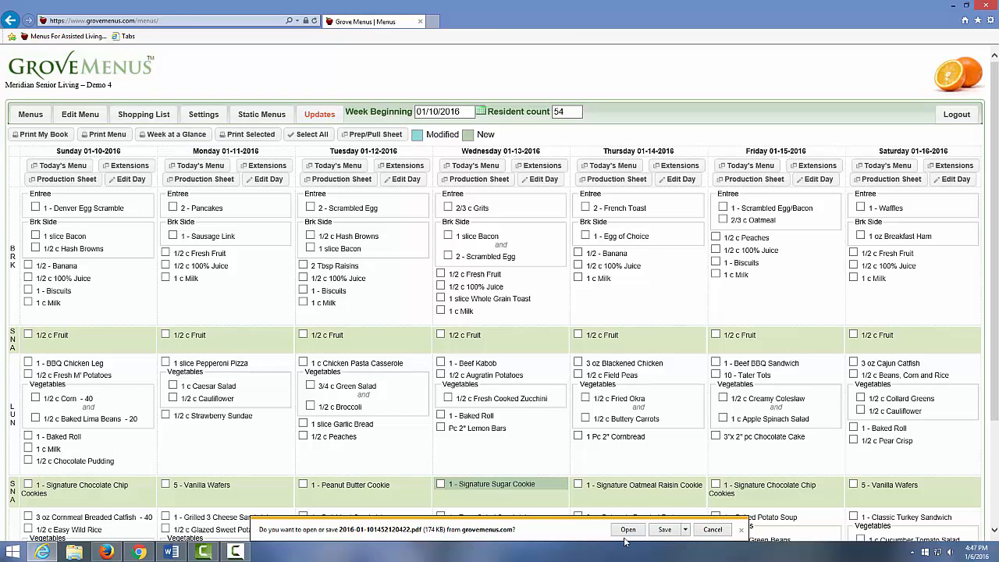
left_click(627, 530)
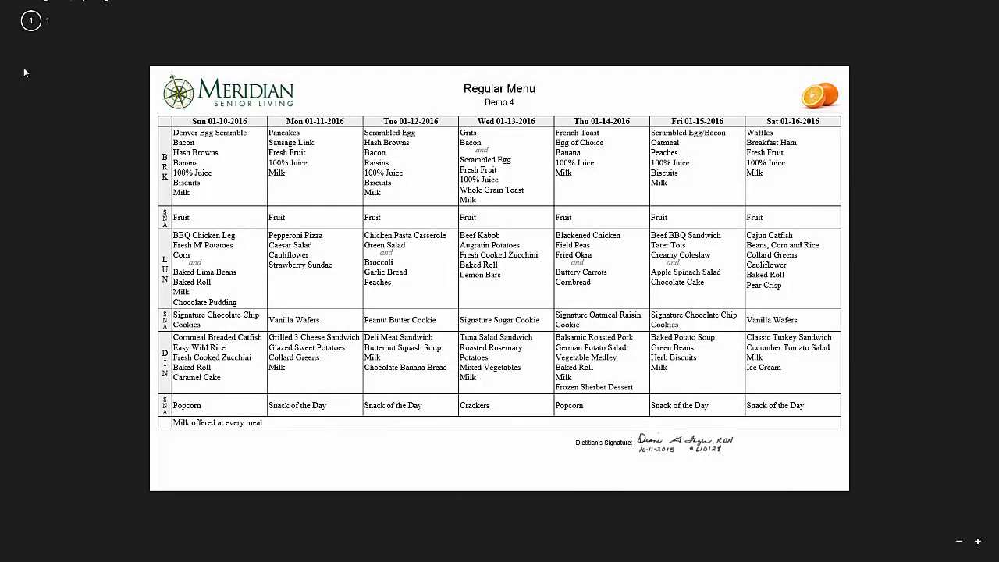
right_click(55, 67)
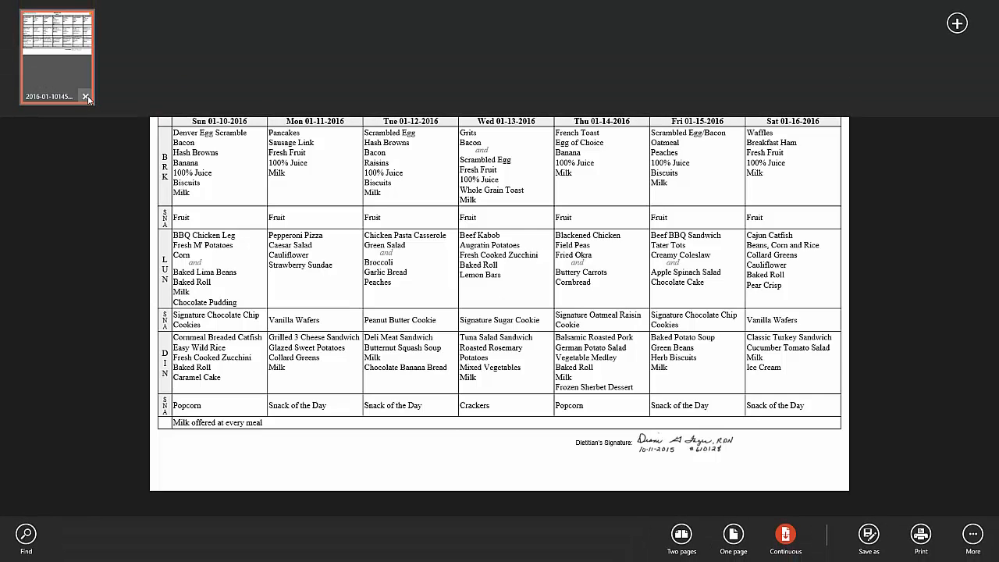
left_click(88, 96)
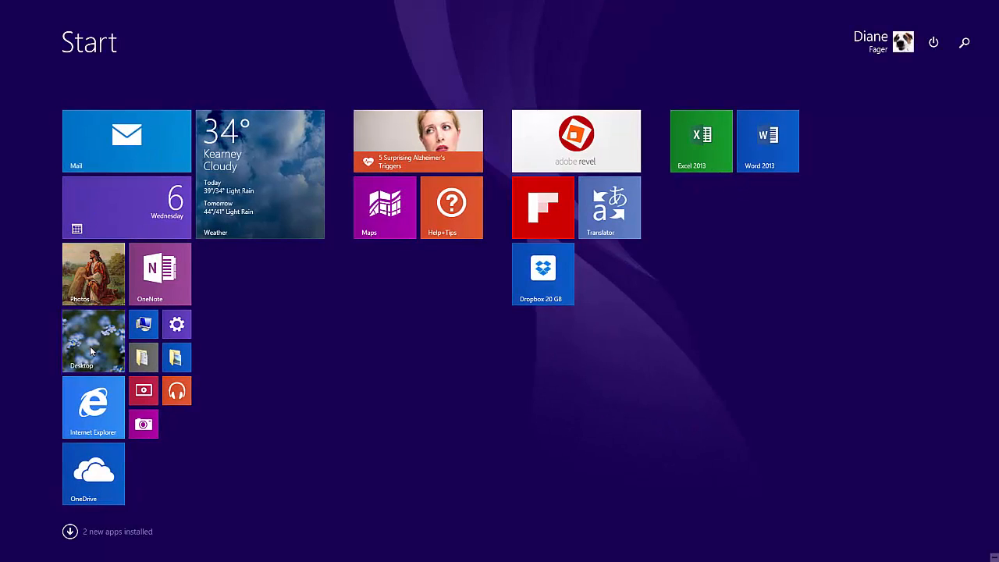
left_click(91, 350)
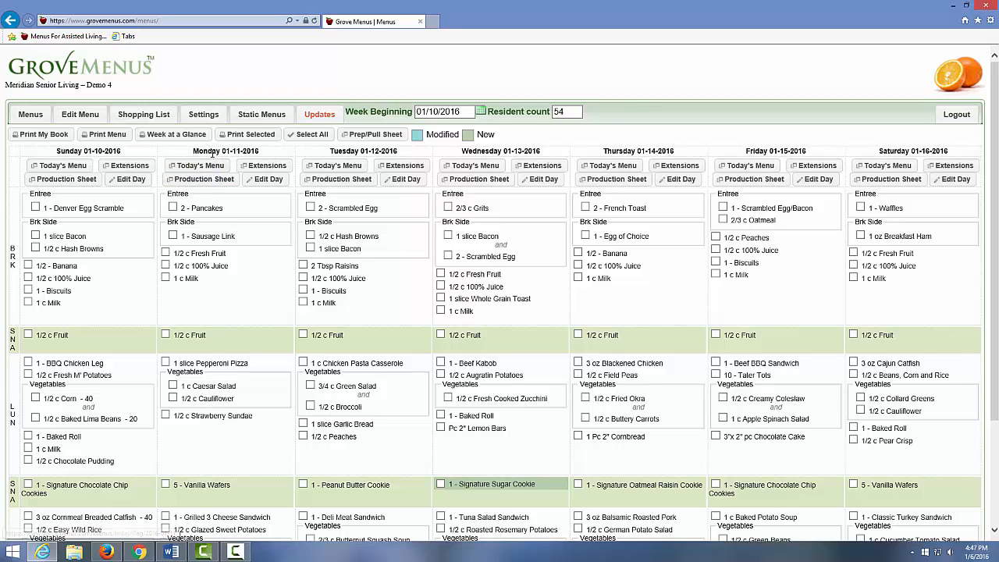
On the Shopping List, pick January 13, 2016 as the ending date from the calendar.
left_click(155, 115)
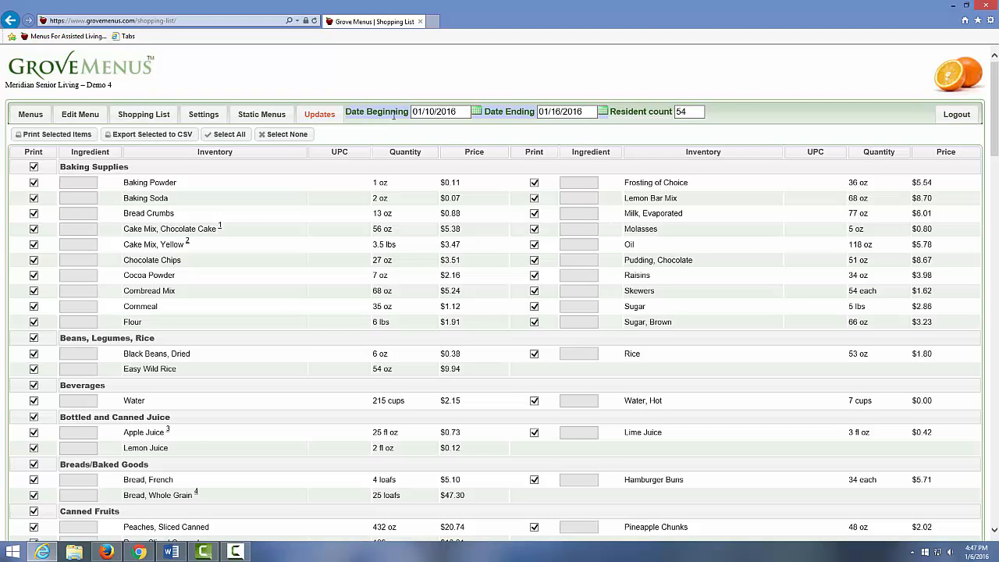
left_click(606, 113)
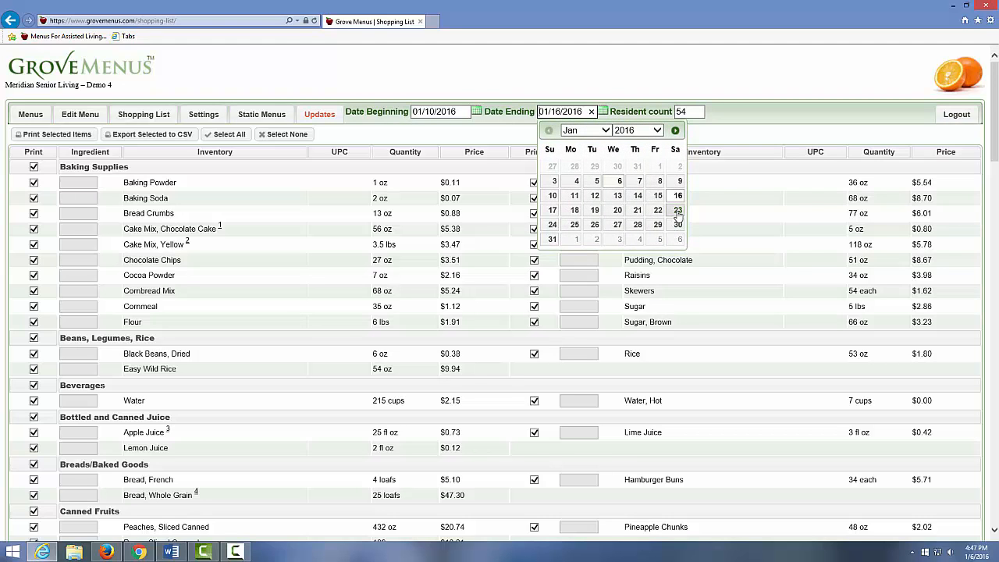
left_click(614, 197)
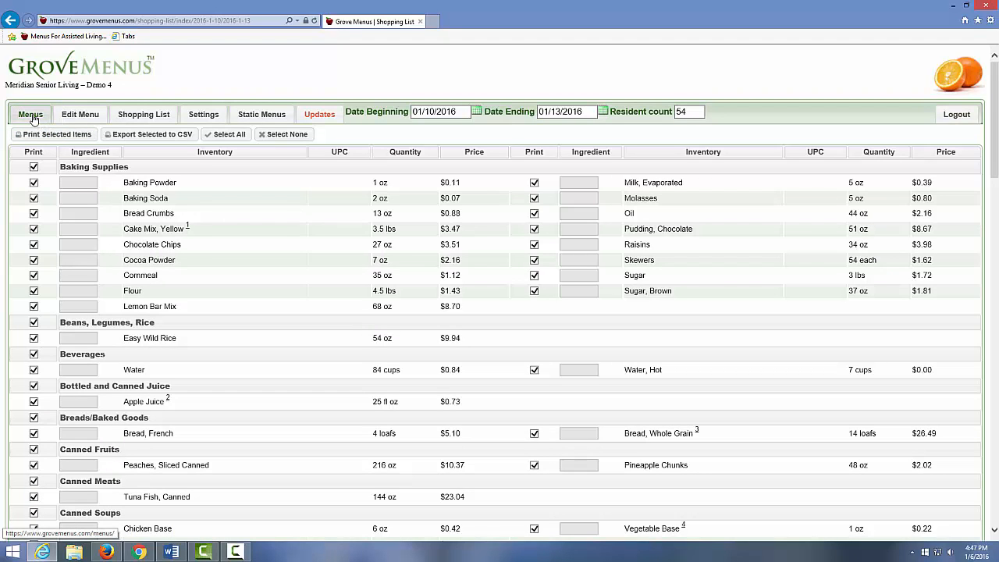
Return to the 01/10/2016 weekly menus and scroll down to the dinner and snack rows.
left_click(31, 115)
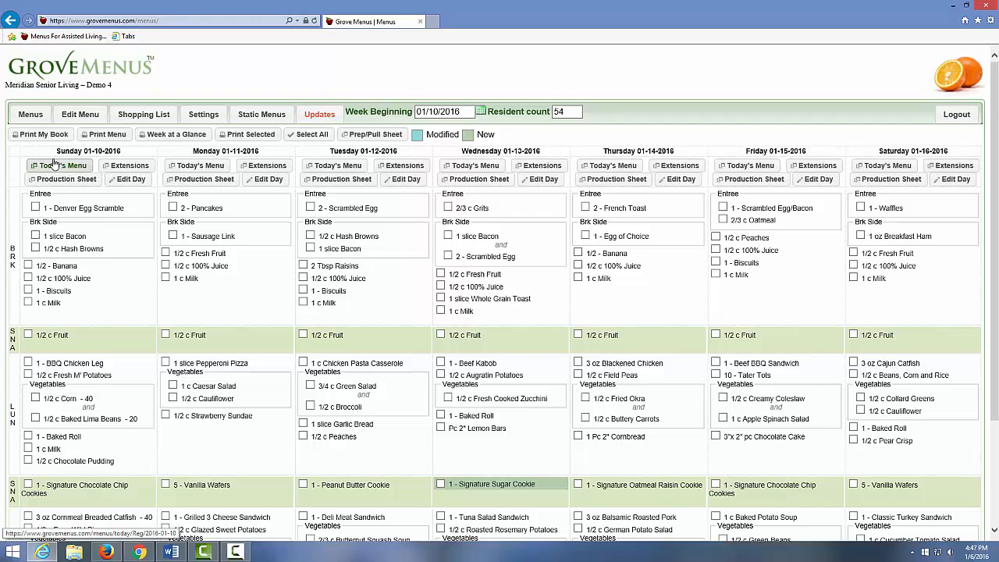
scroll(84, 178, "down", 3)
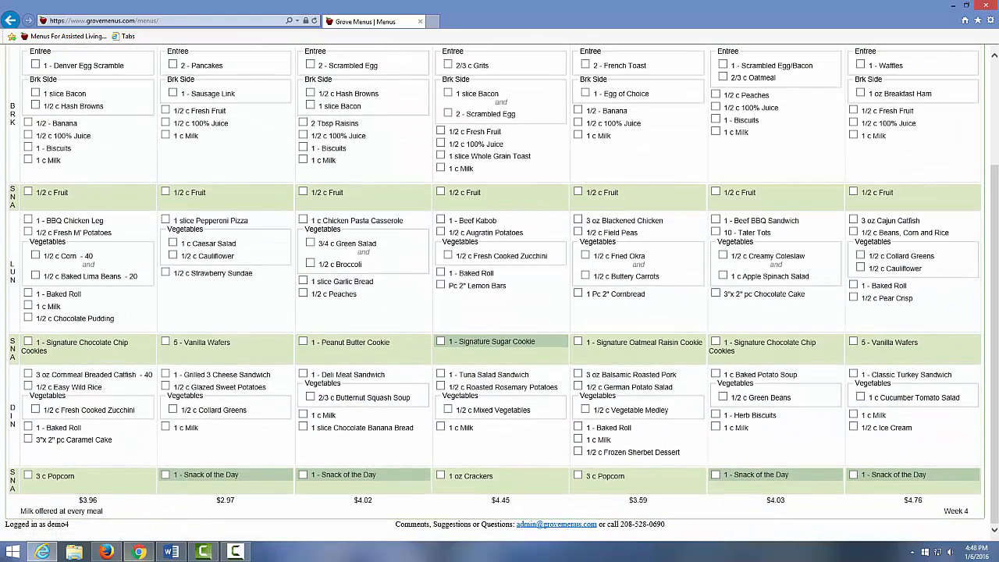